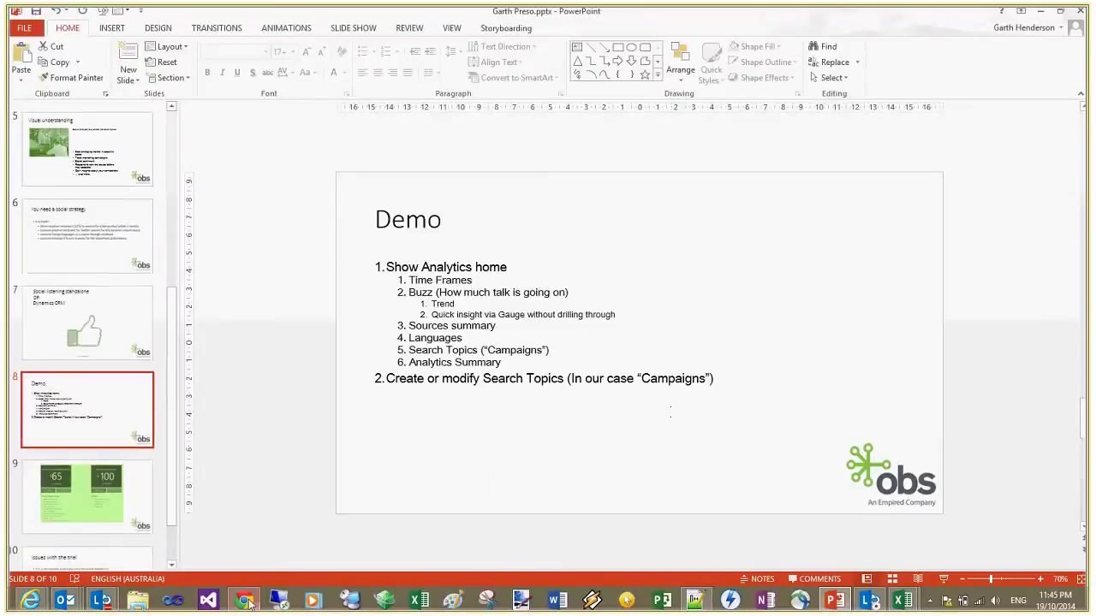
Switch to the Microsoft Social Listening trial page in Chrome, start the trial session, accept its additional terms and dismiss the info mode hint
left_click(246, 603)
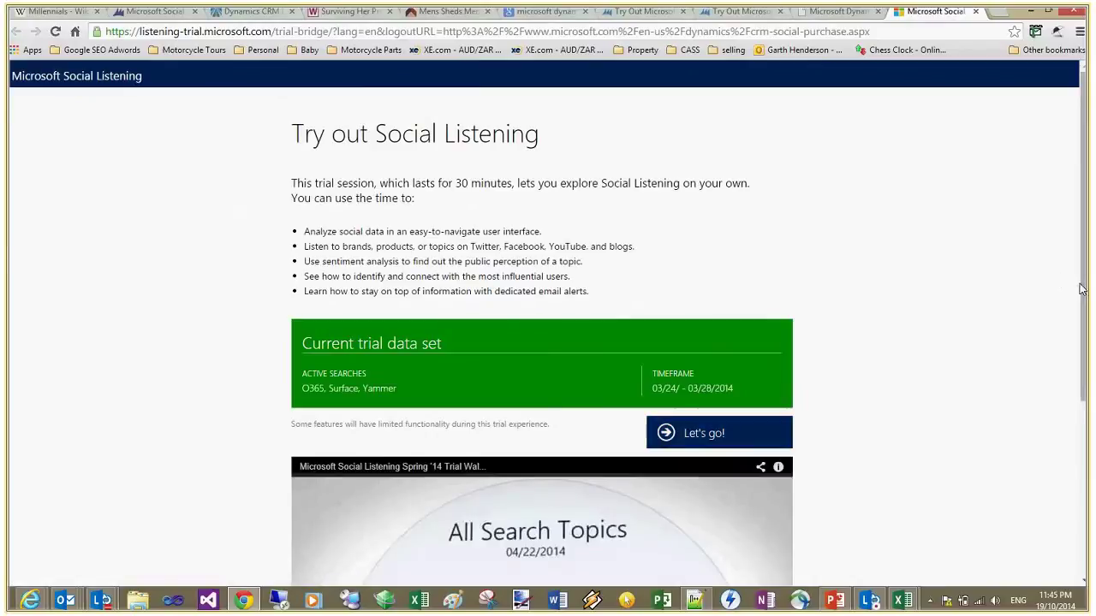
left_click_drag(1081, 289, 1088, 353)
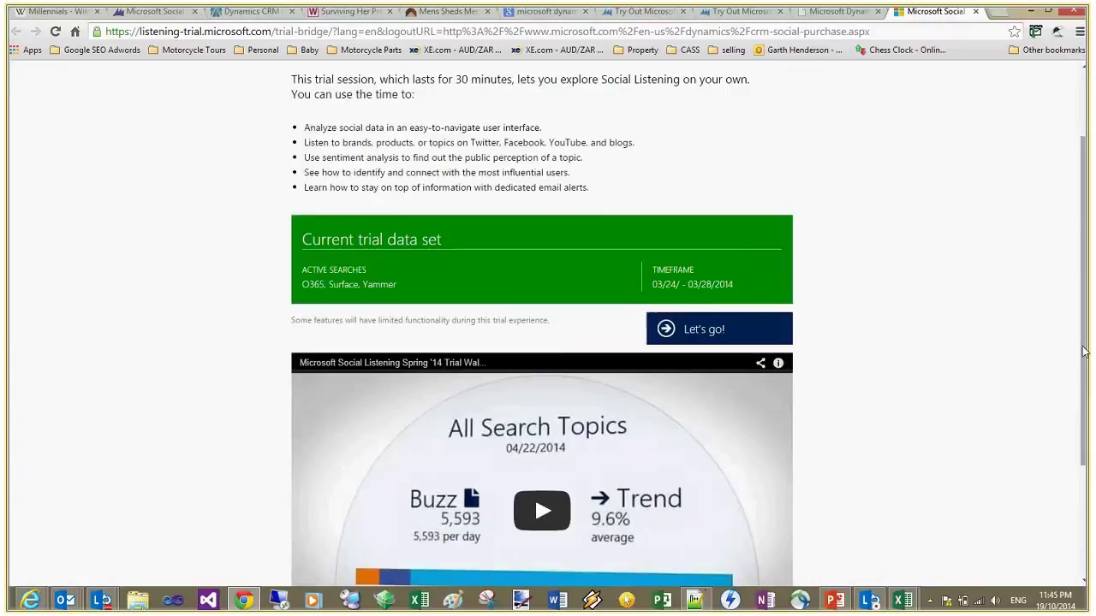
left_click_drag(1088, 352, 1072, 284)
scroll(1072, 284, "down", 1)
left_click(716, 368)
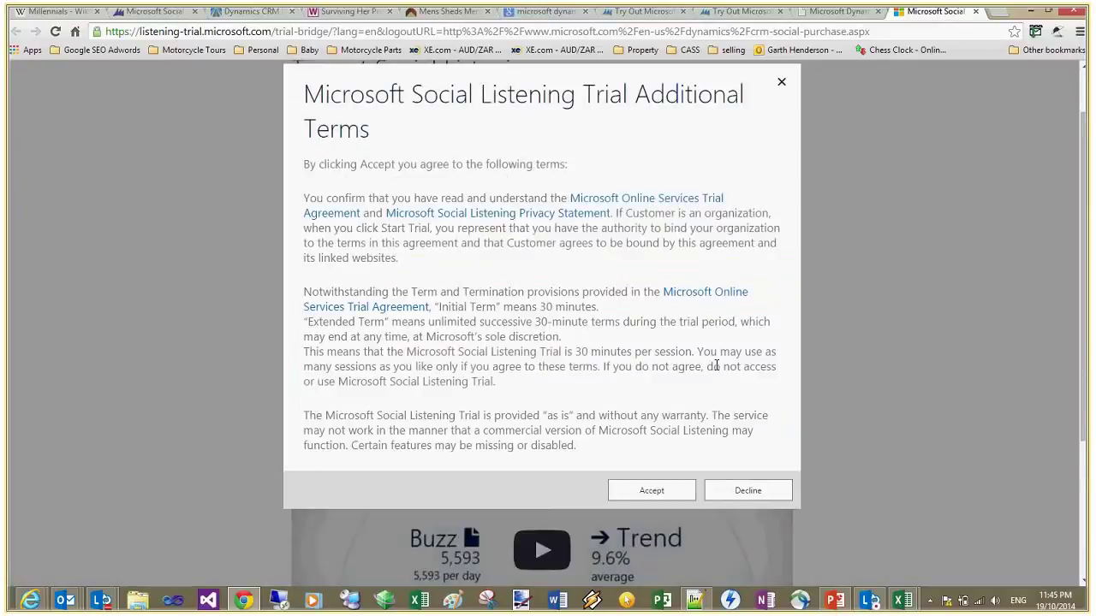
left_click(650, 490)
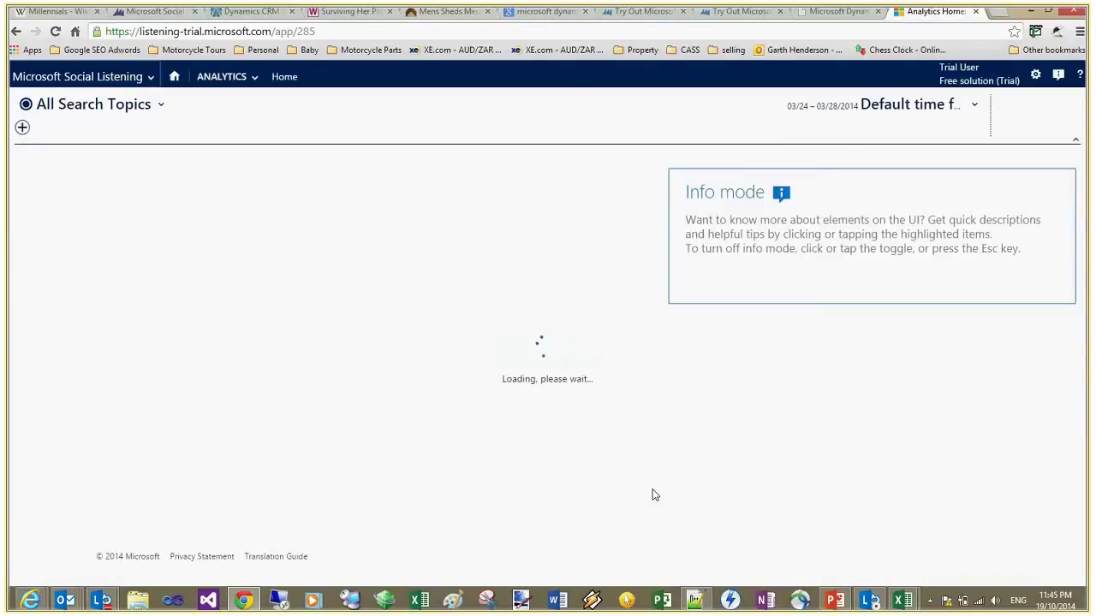
left_click(1056, 377)
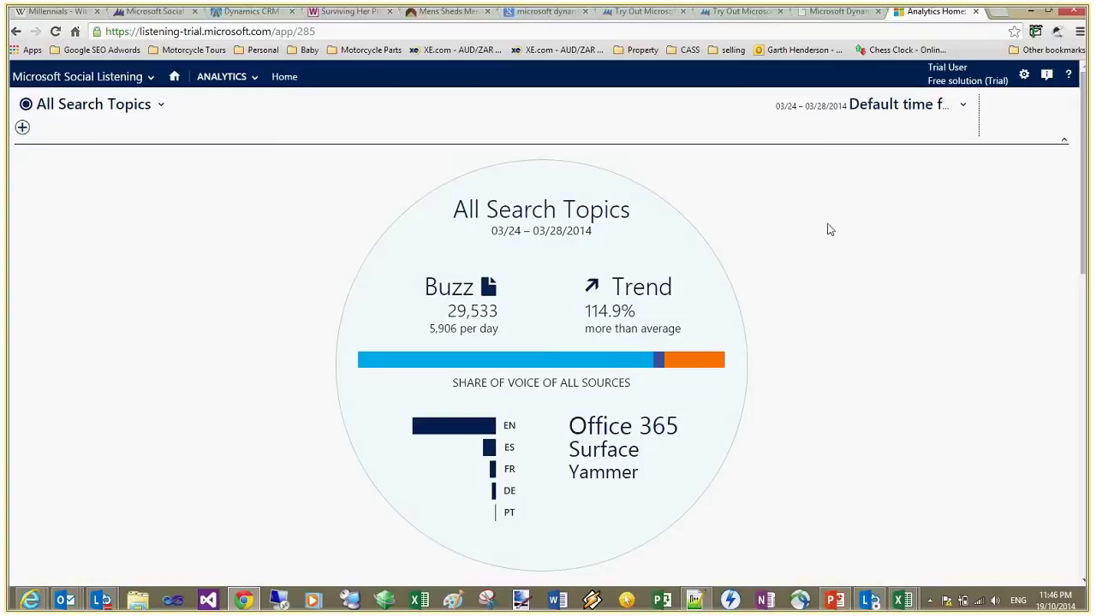
Review the available time frames and the buzz, trend, source and topic details in the All Search Topics summary
left_click(962, 105)
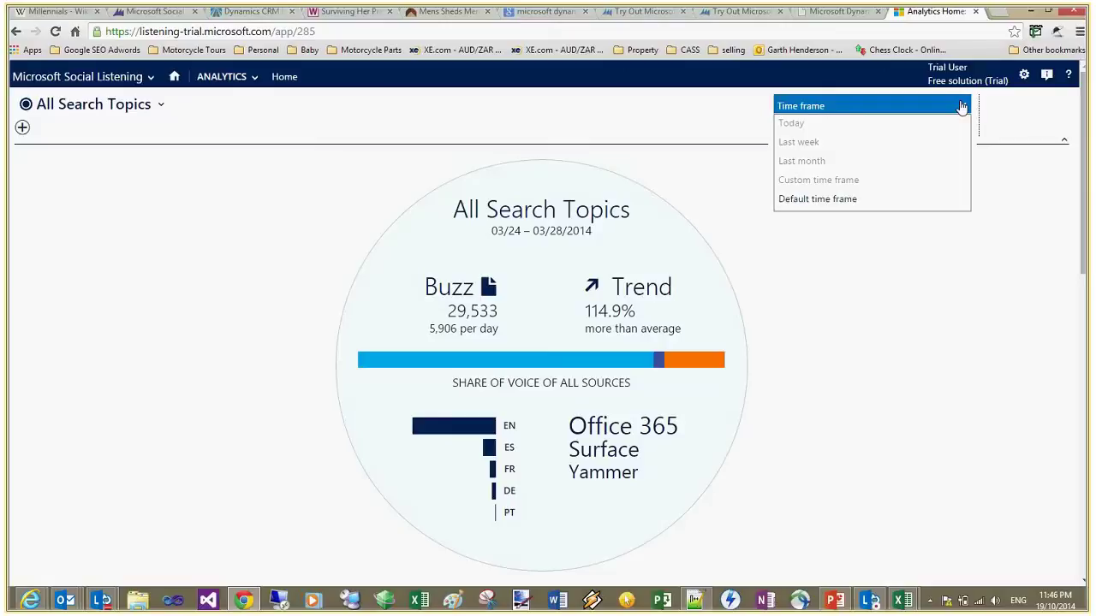
left_click(958, 269)
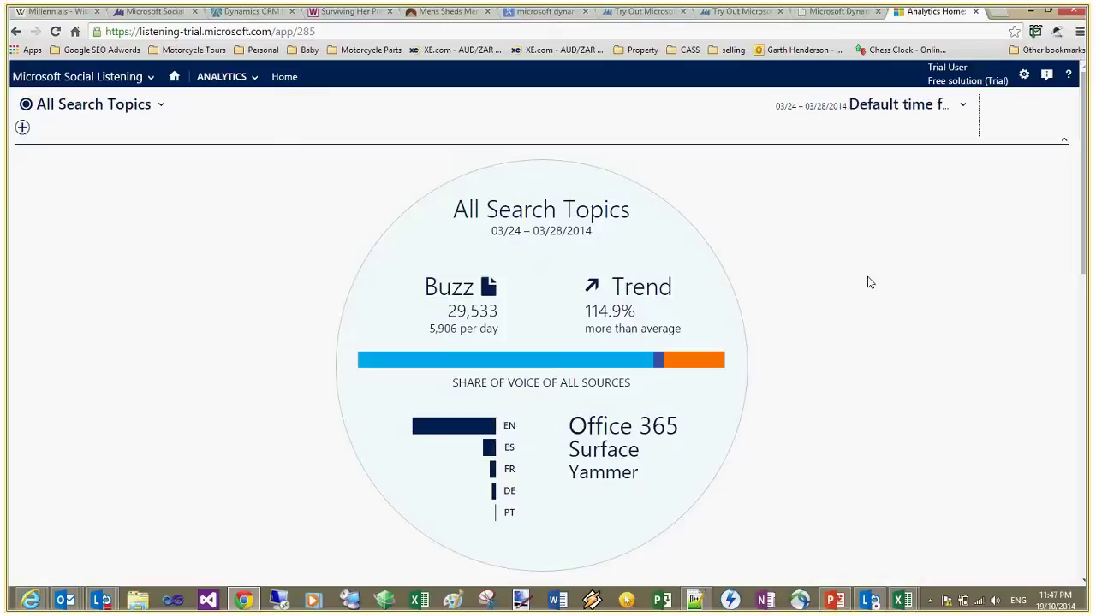
mouse_move(458, 333)
mouse_move(703, 292)
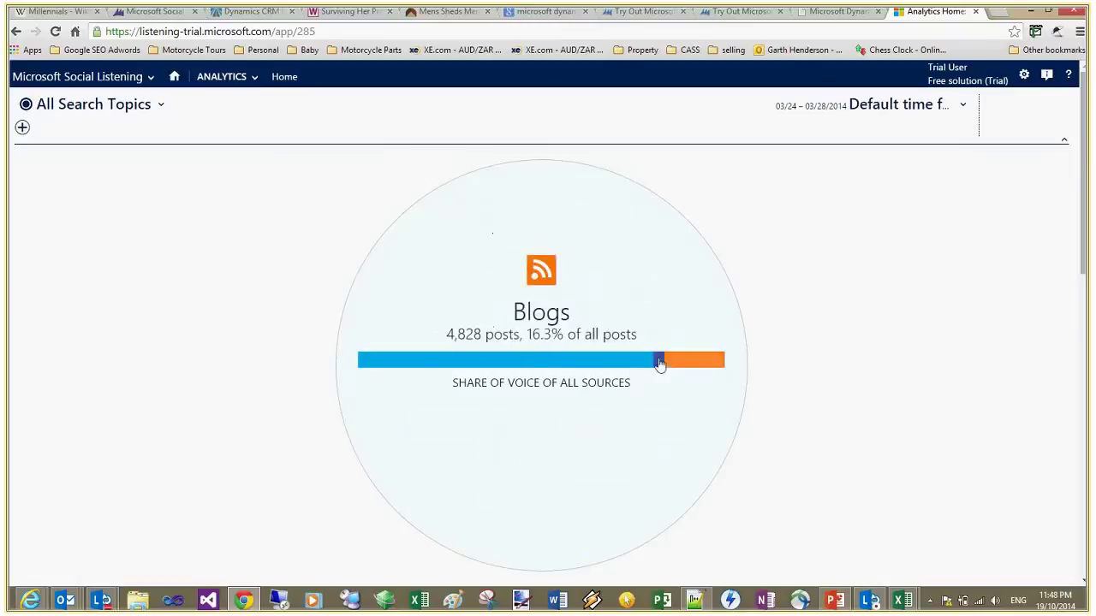
mouse_move(673, 370)
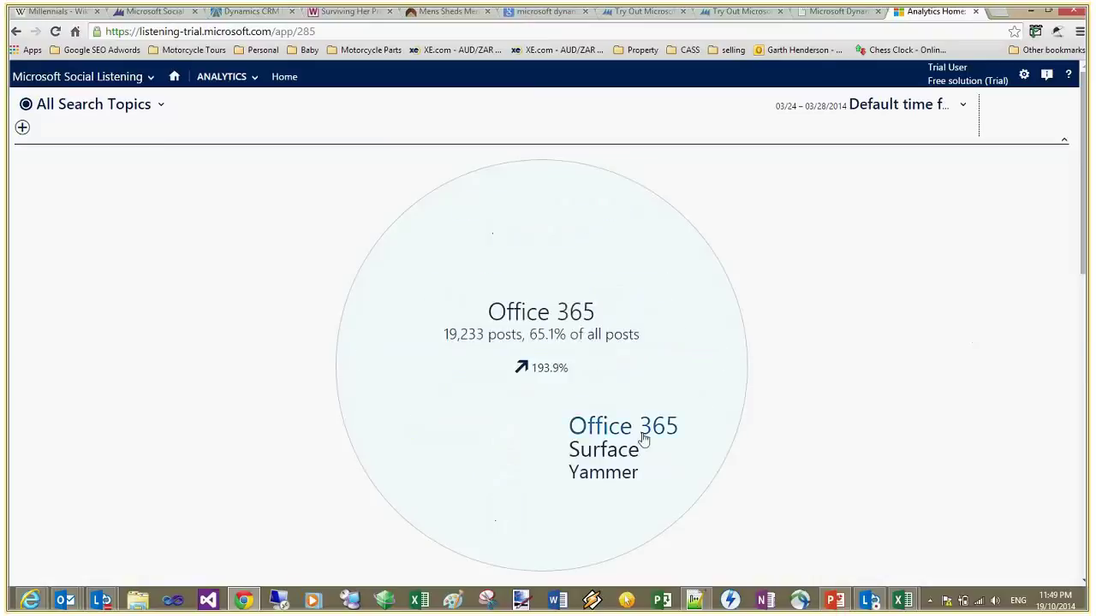
Open the analytics overview for the Surface search topic and examine the sentiment scores in its analytics summary
left_click(607, 451)
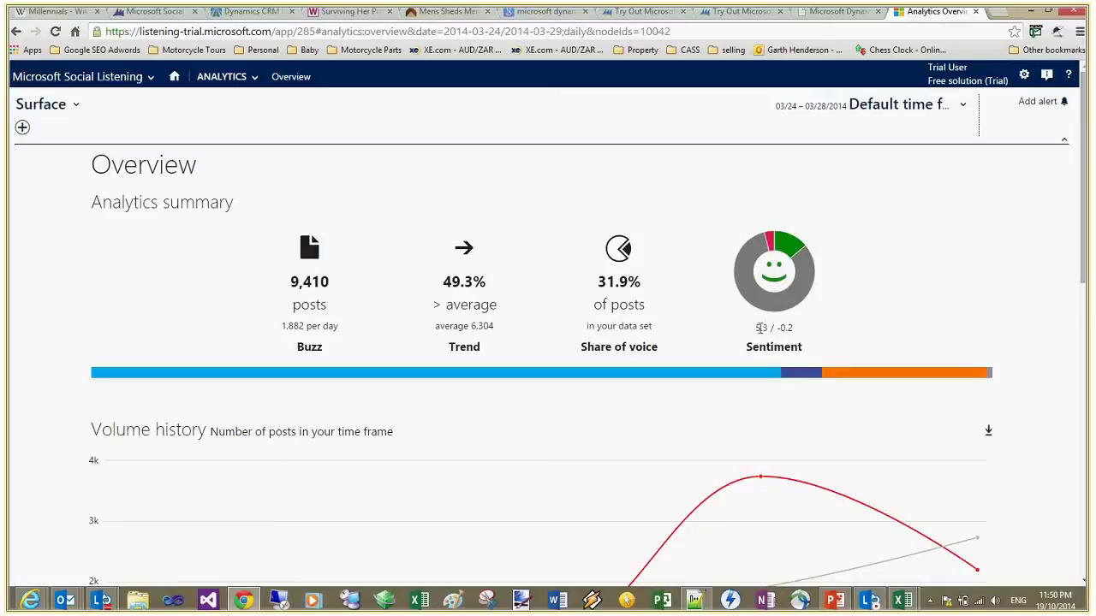
left_click_drag(755, 328, 798, 334)
left_click(798, 333)
double_click(761, 327)
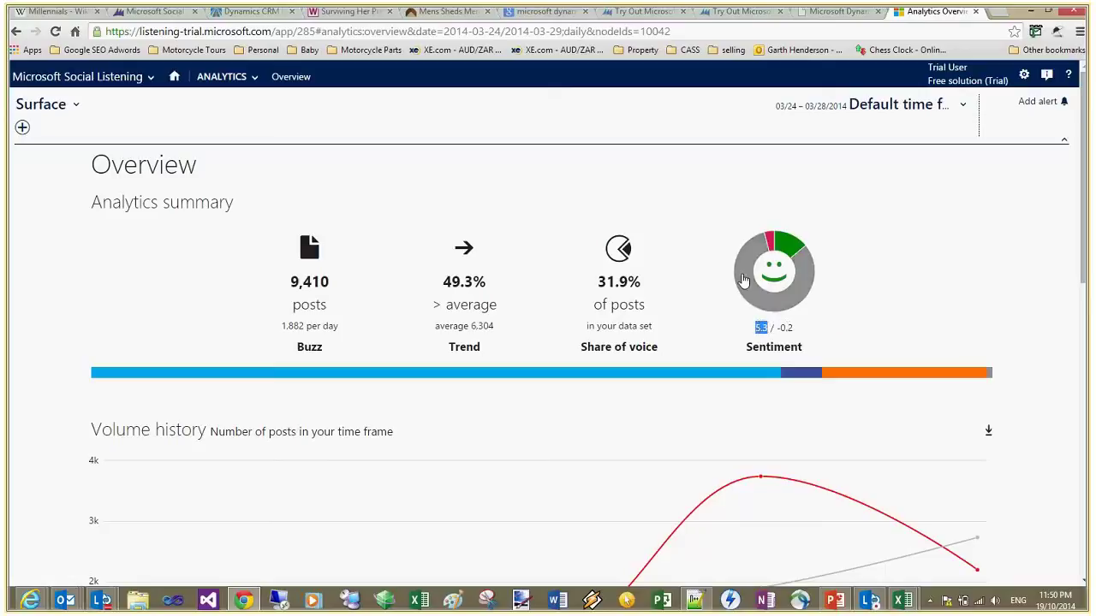
left_click(738, 335)
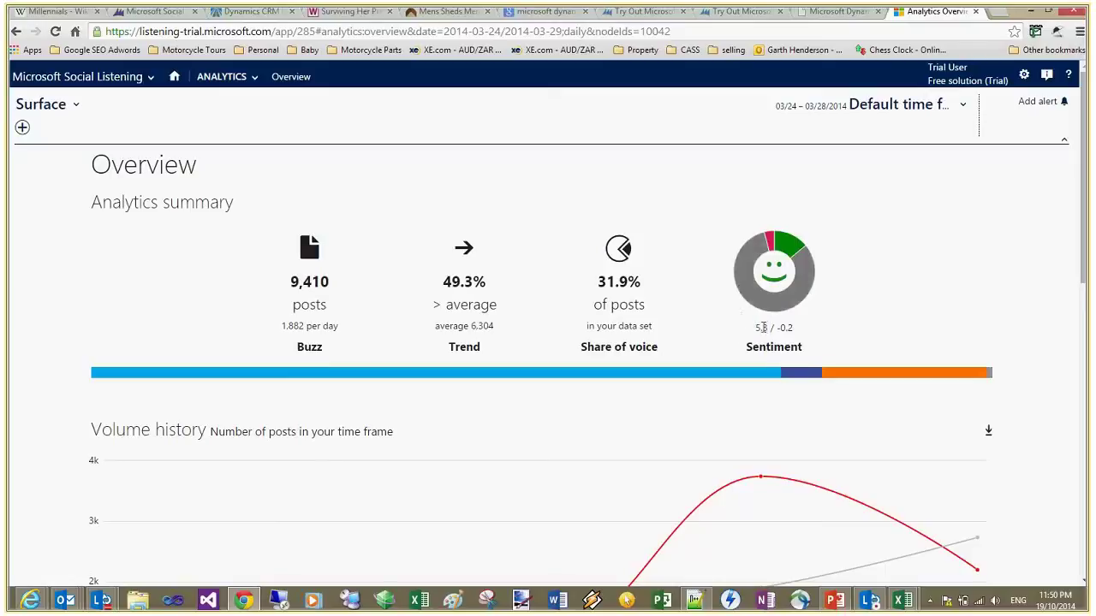
mouse_move(787, 384)
Examine the Surface topic's volume history, sources summary and sources share of voice by language
left_click_drag(1088, 240, 1089, 328)
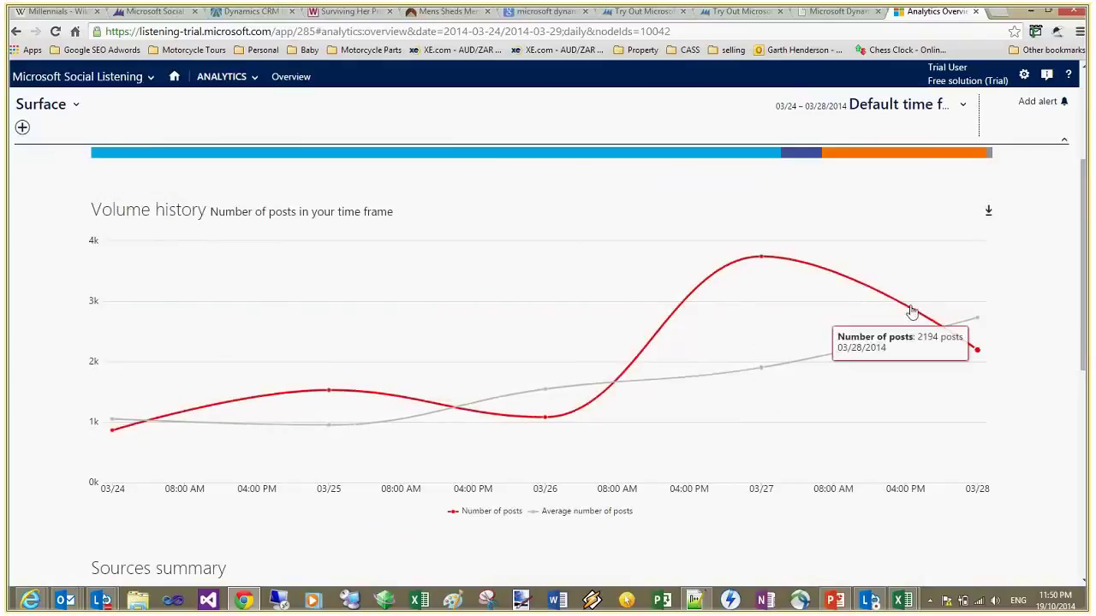
left_click_drag(1086, 328, 1085, 345)
scroll(1085, 345, "down", 4)
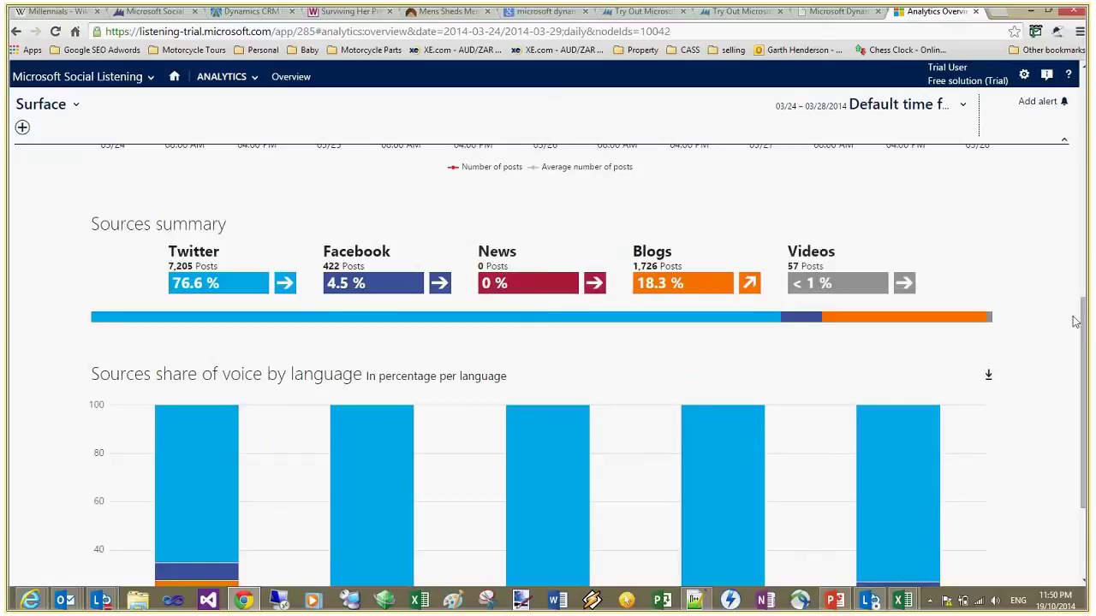
left_click_drag(1075, 322, 1089, 397)
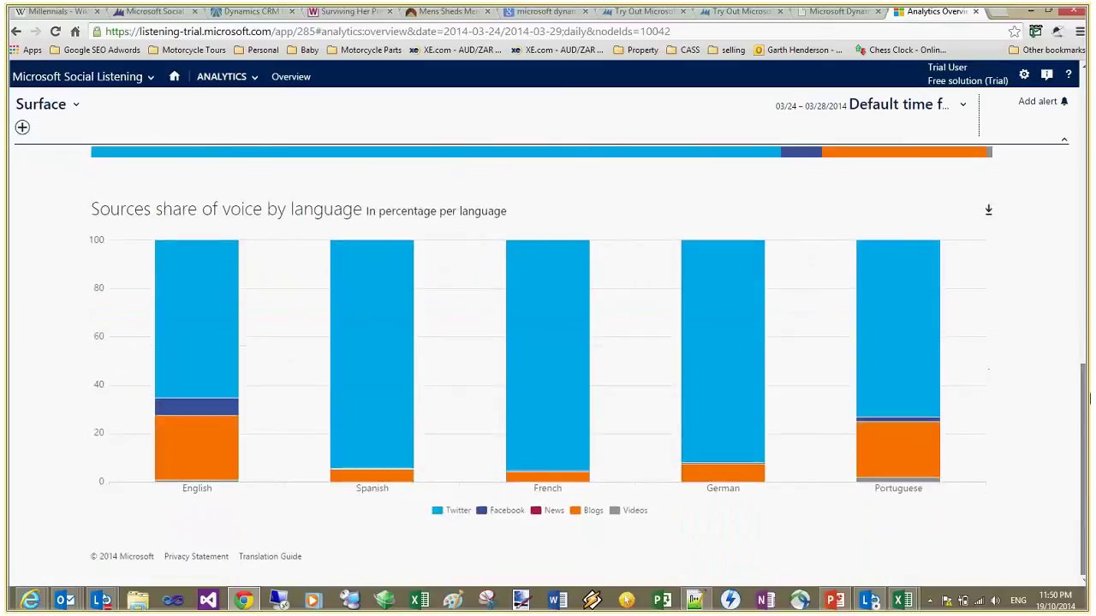
mouse_move(166, 259)
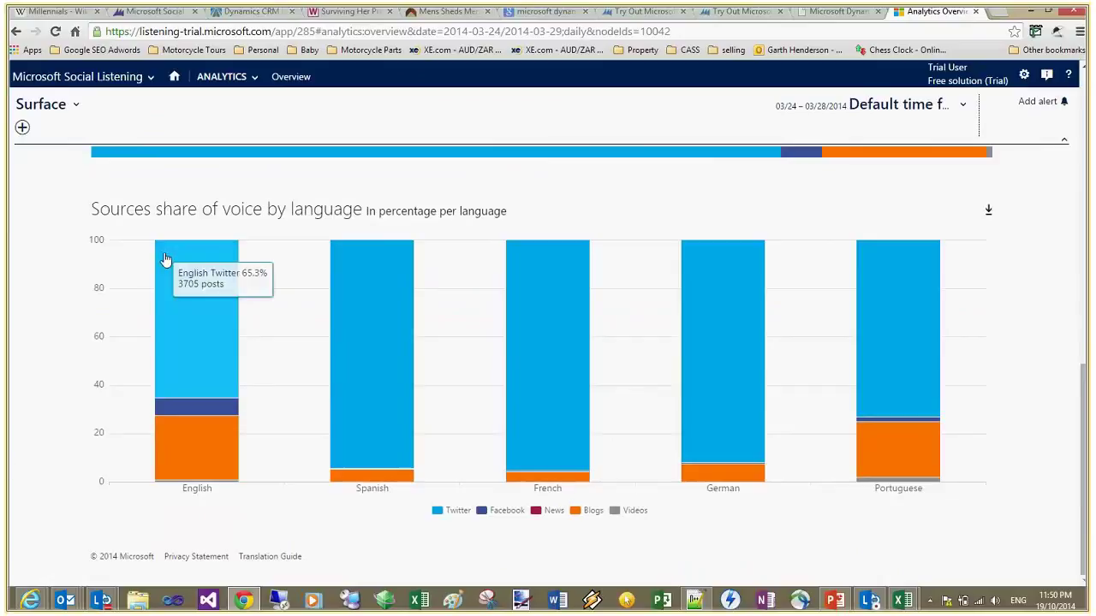
mouse_move(569, 479)
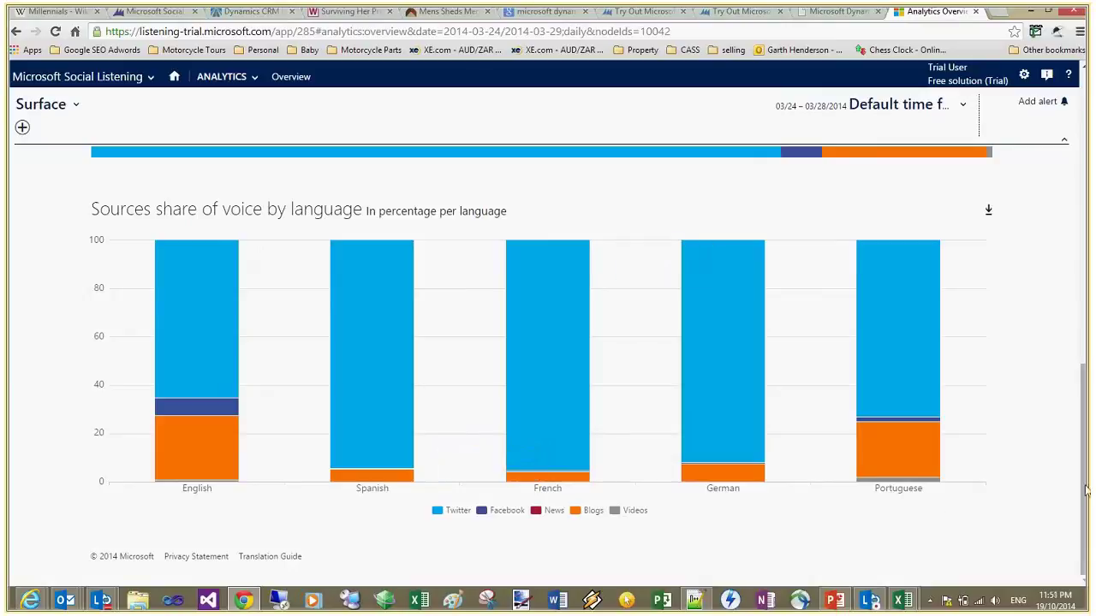
Open the Surface posts from the positive part of the sentiment chart and change the sentiment filter to Negative only
left_click_drag(1084, 490, 1073, 188)
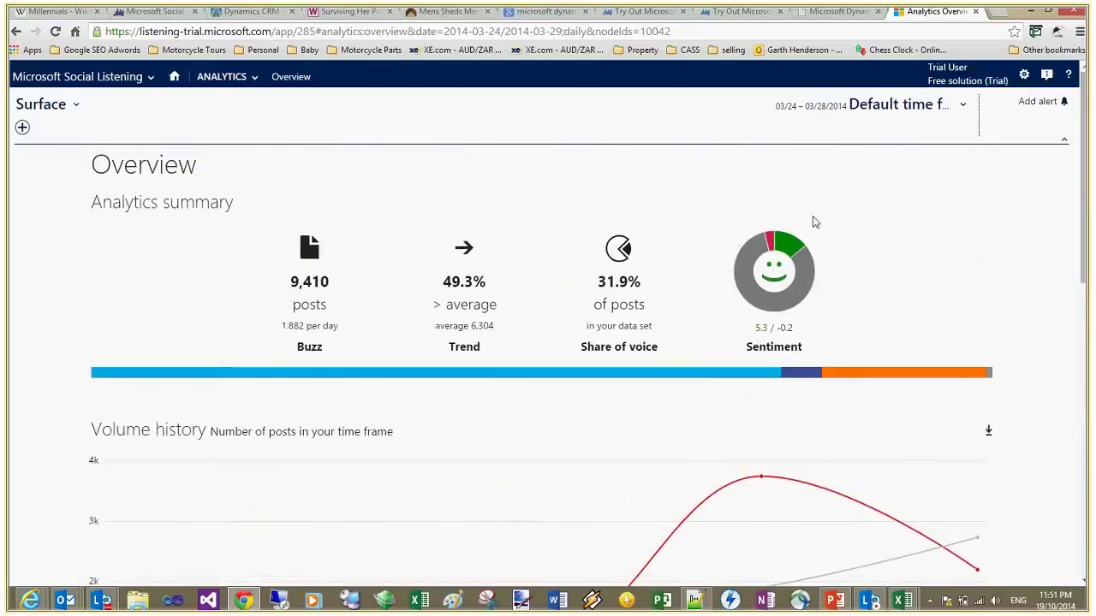
left_click(783, 249)
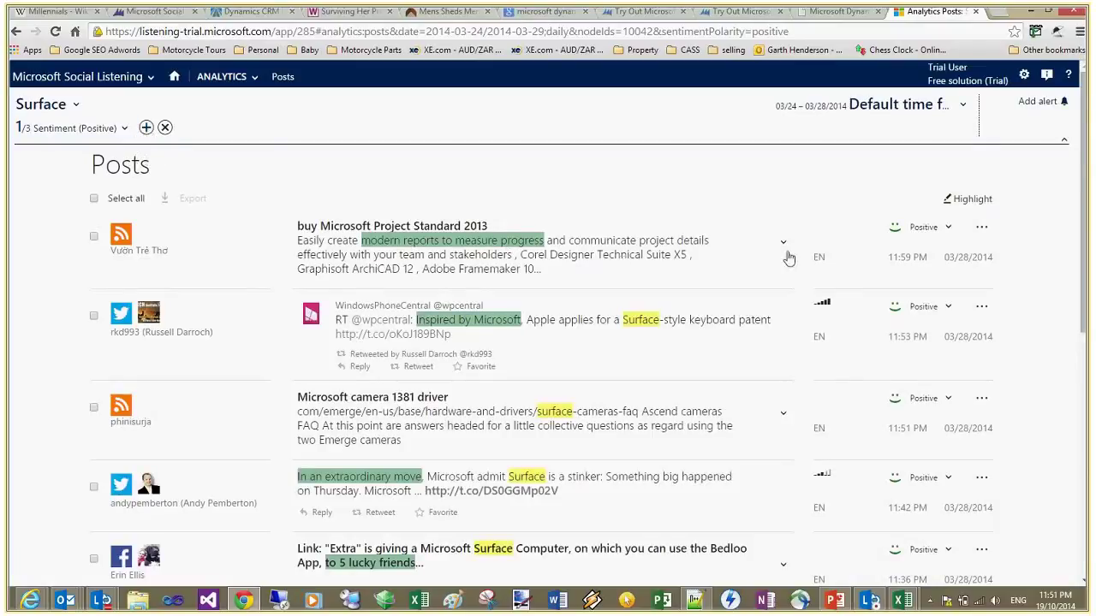
left_click(124, 128)
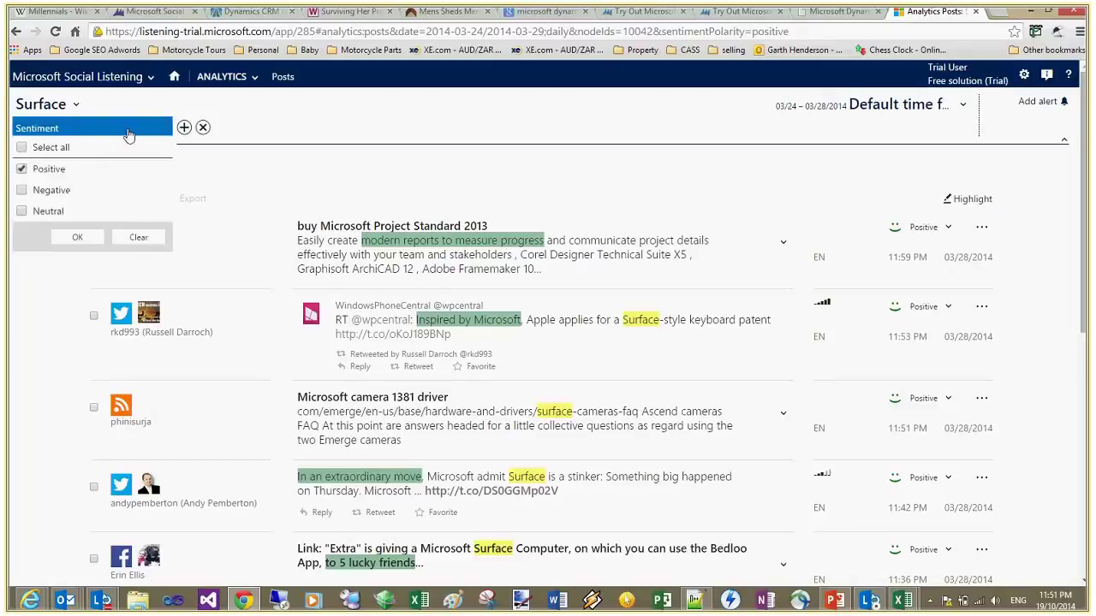
left_click(43, 167)
left_click(22, 212)
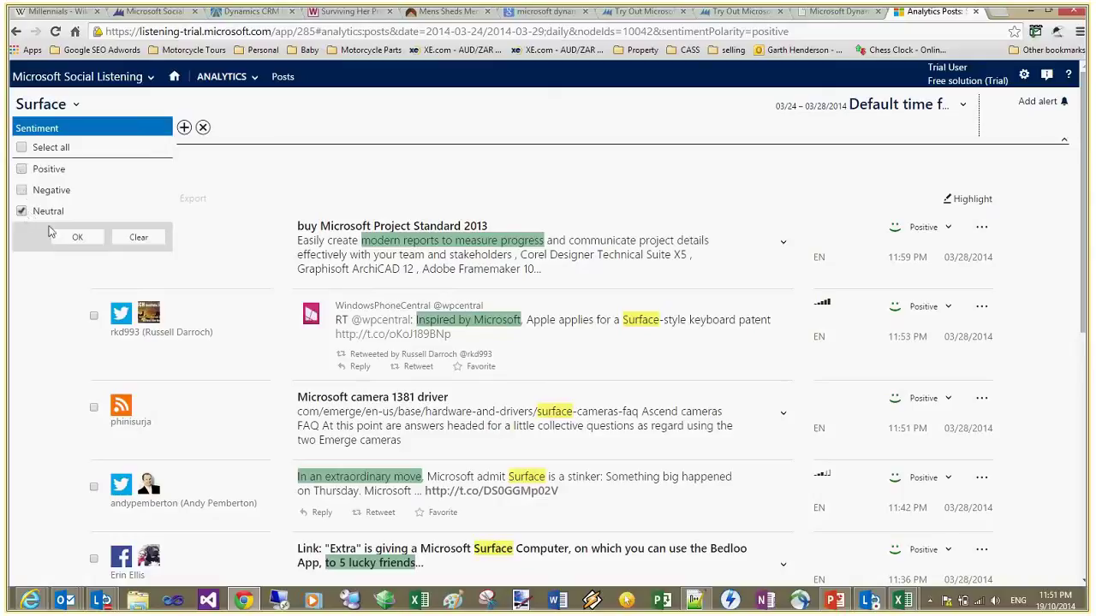
left_click(22, 190)
left_click(77, 237)
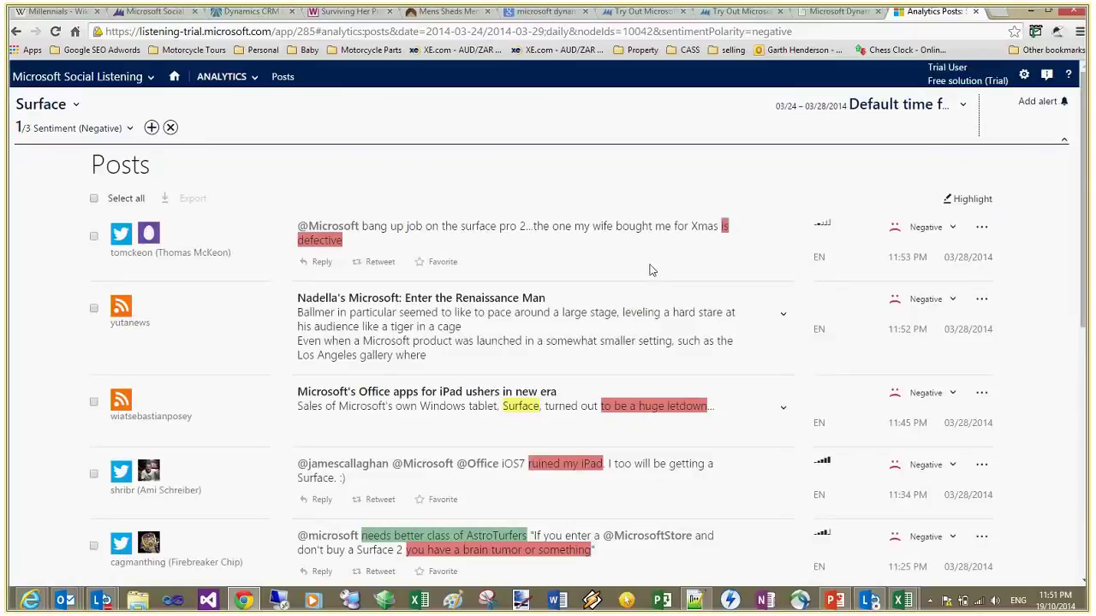
Add a Languages filter to the negative Surface posts and limit it to English
left_click(152, 126)
left_click(273, 146)
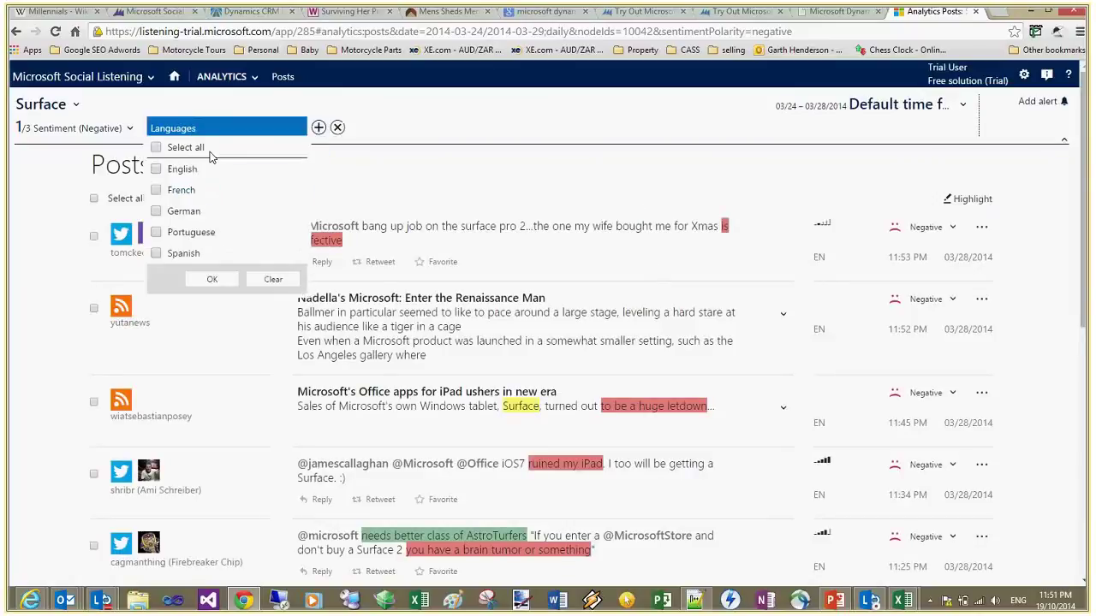
left_click(157, 169)
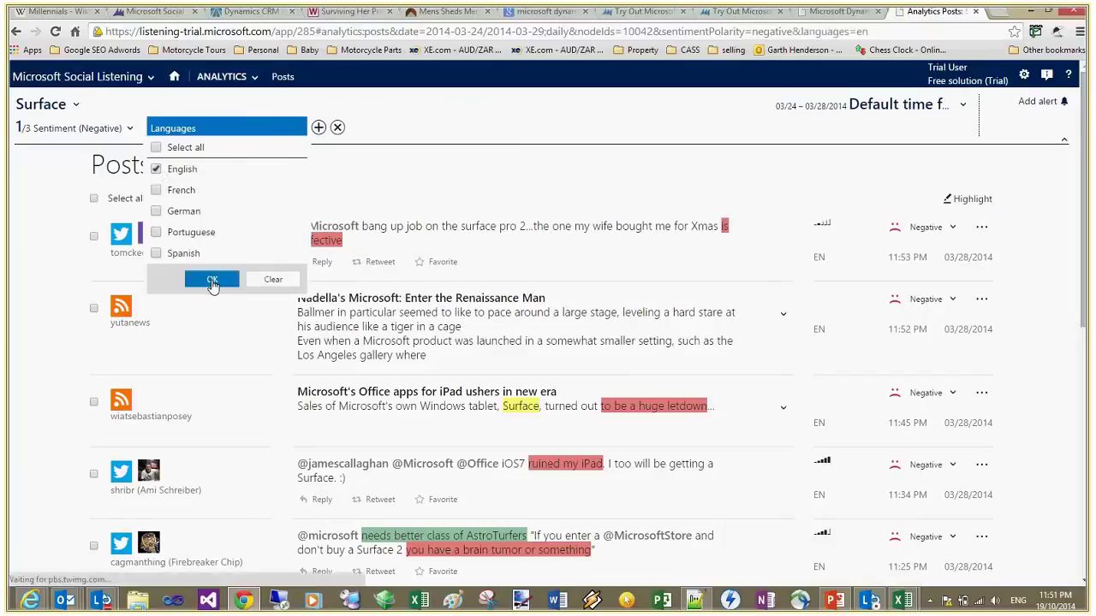
left_click(212, 280)
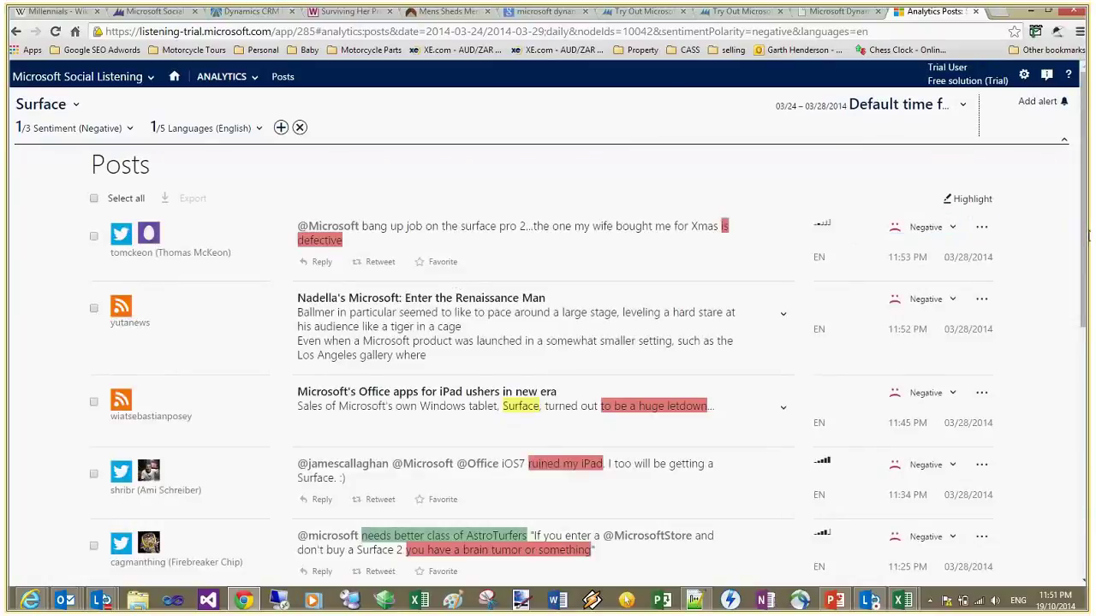
Read the negative tweet containing "ruined my iPad" and inspect its available sentiment ratings and post actions
left_click_drag(1089, 233, 1089, 330)
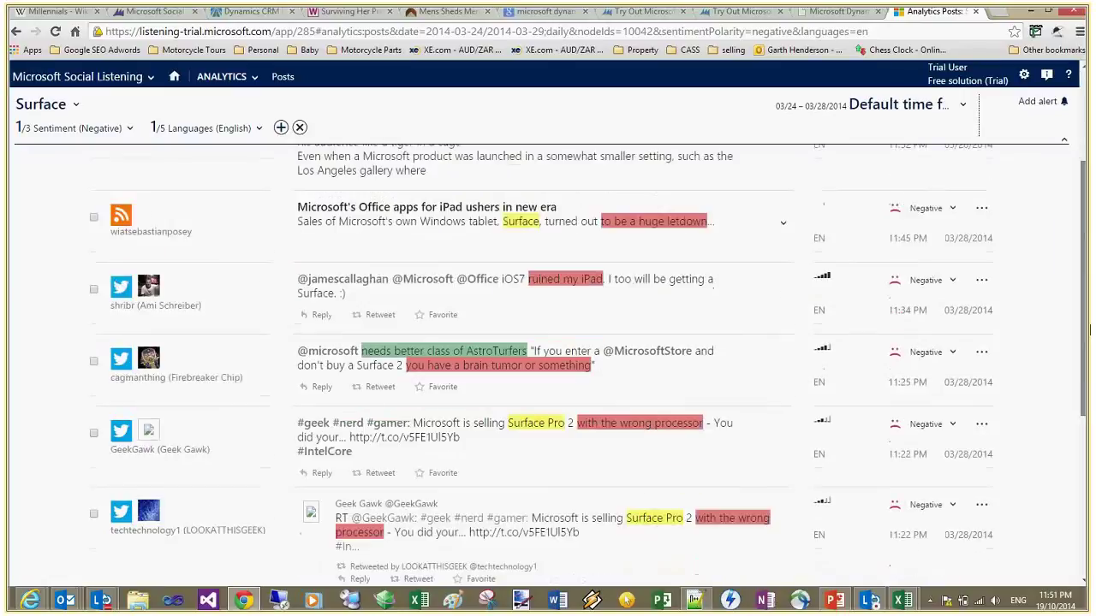
scroll(511, 233, "down", 1)
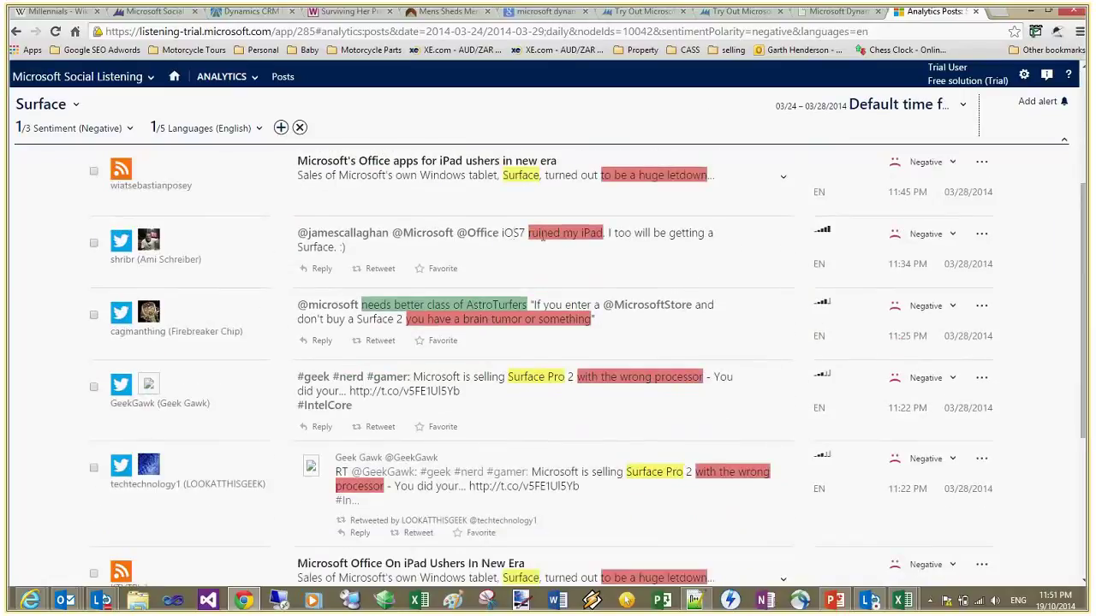
left_click_drag(532, 233, 605, 239)
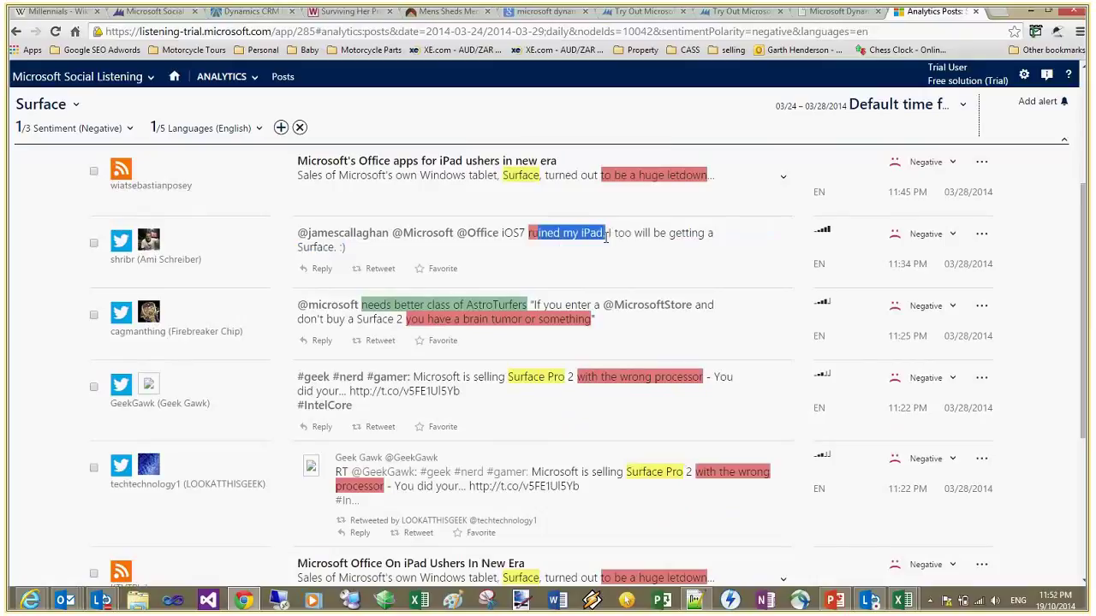
left_click(577, 239)
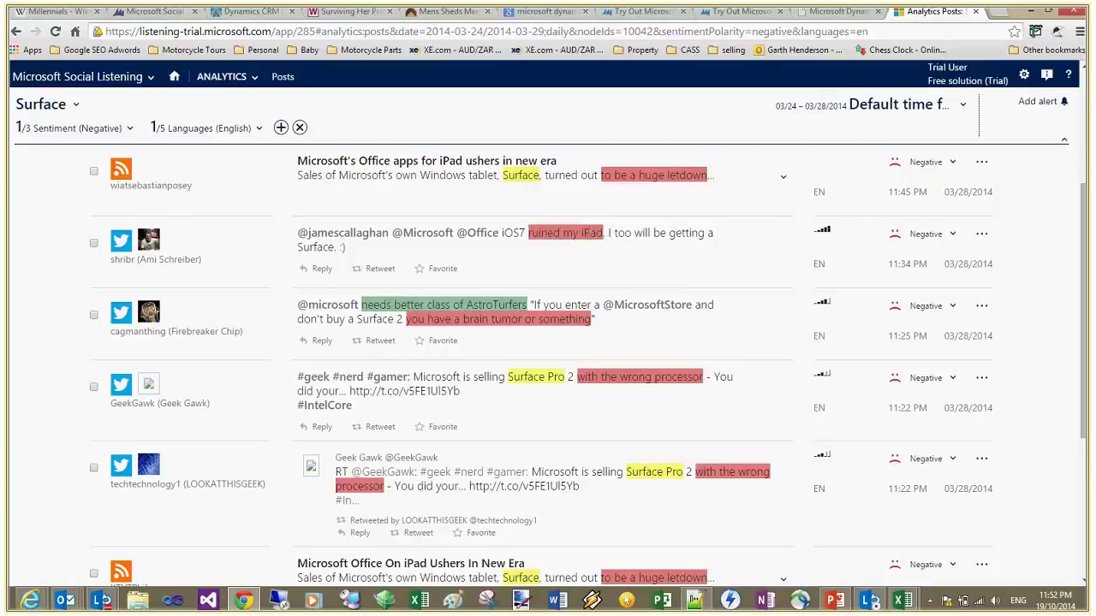
left_click_drag(583, 234, 694, 251)
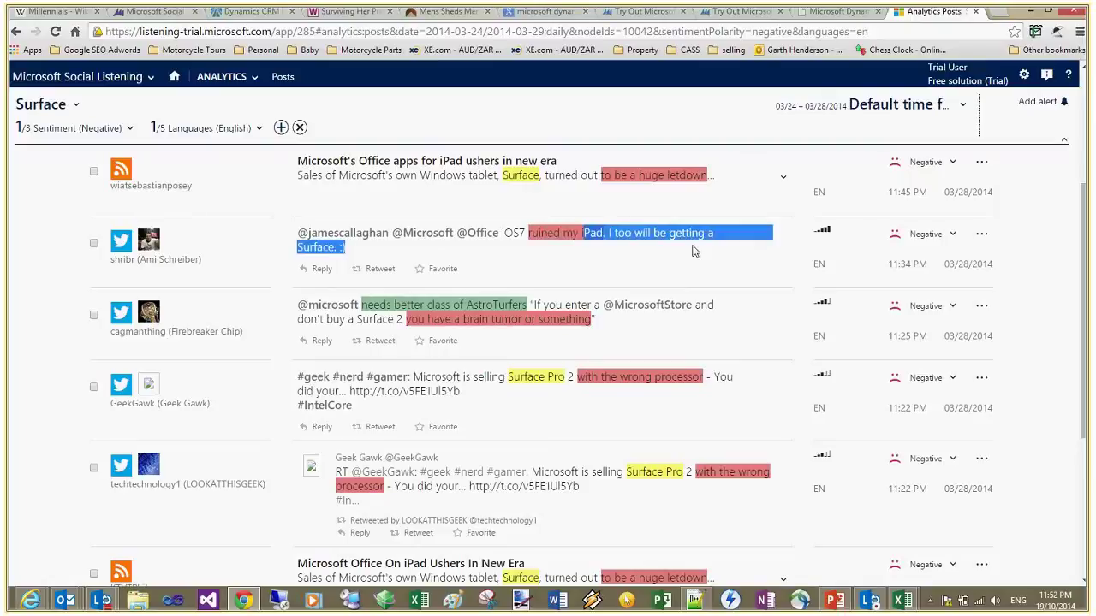
left_click(953, 236)
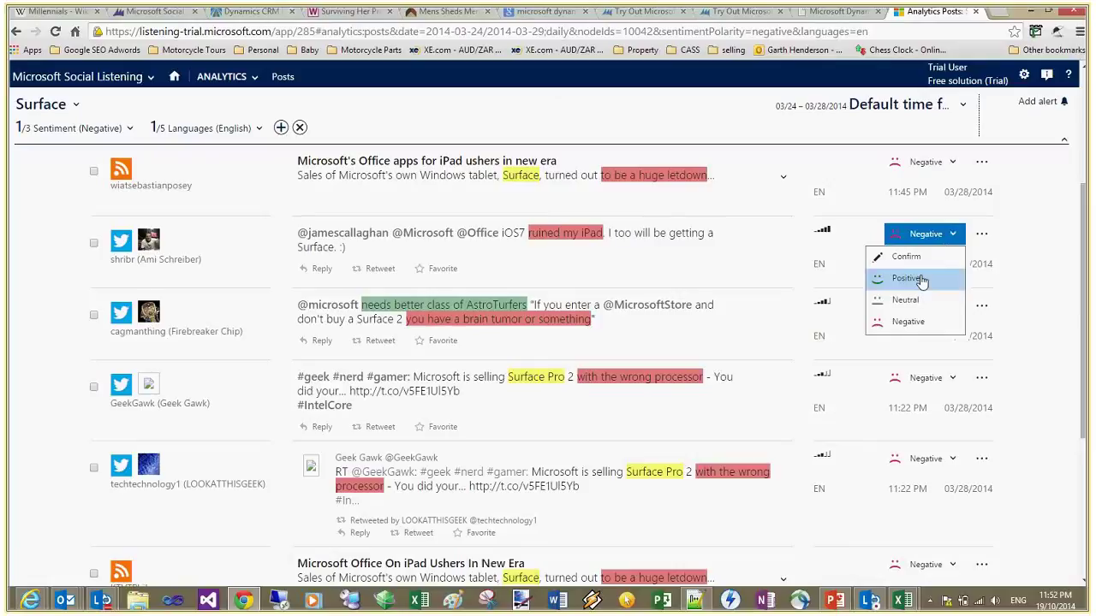
left_click(982, 235)
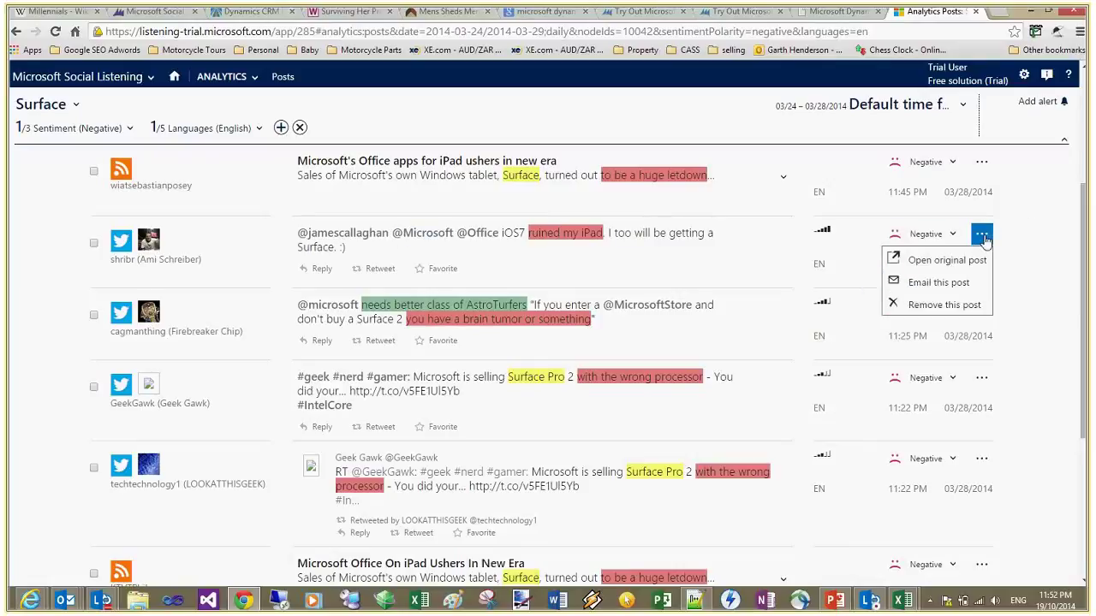
left_click(402, 234)
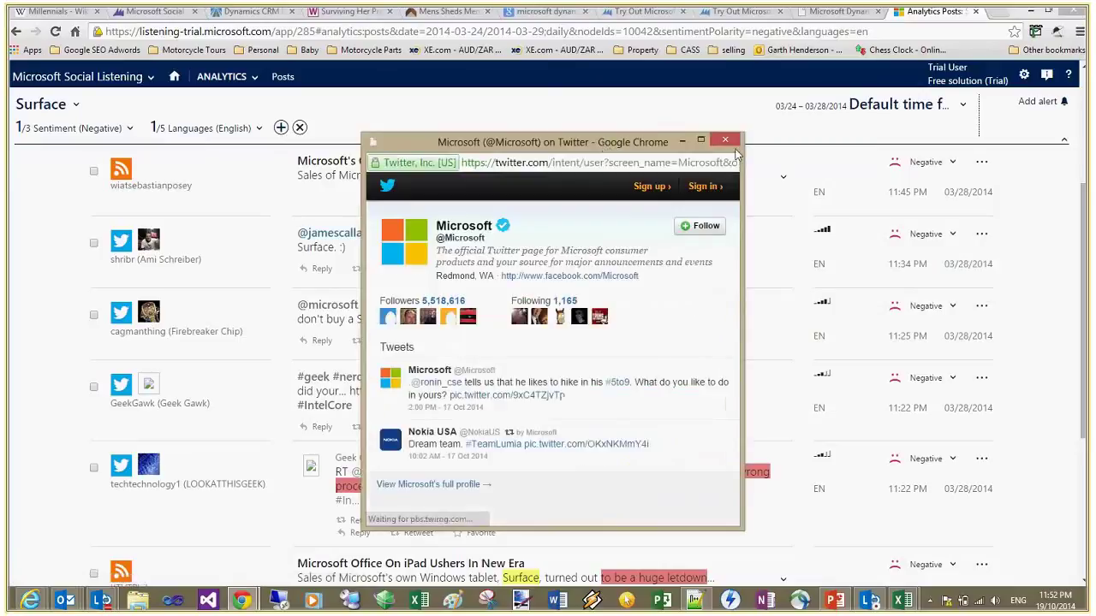
left_click(725, 141)
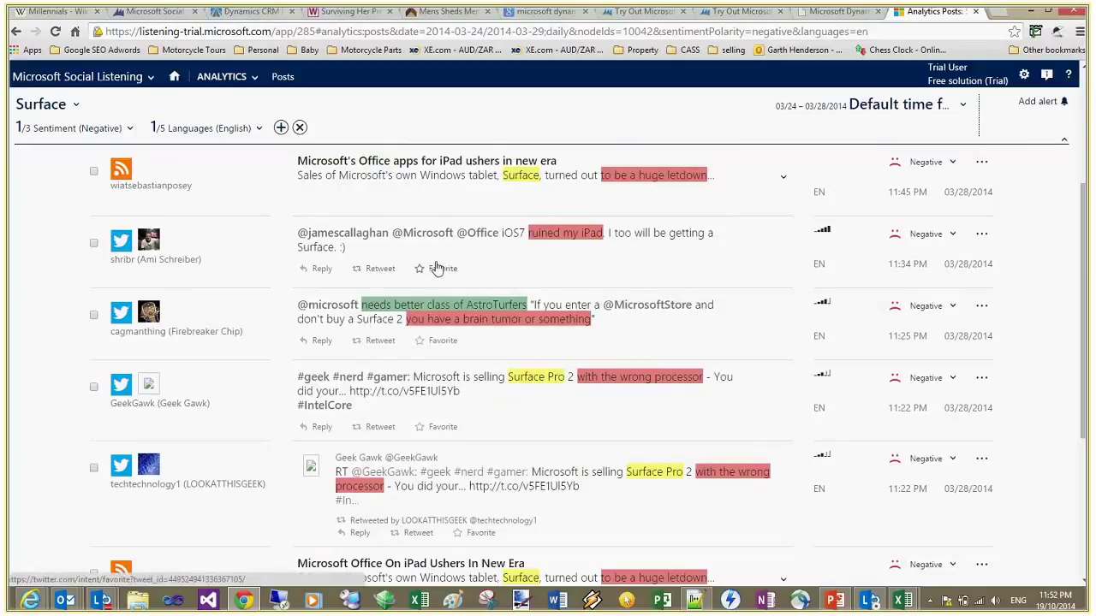
left_click(149, 262)
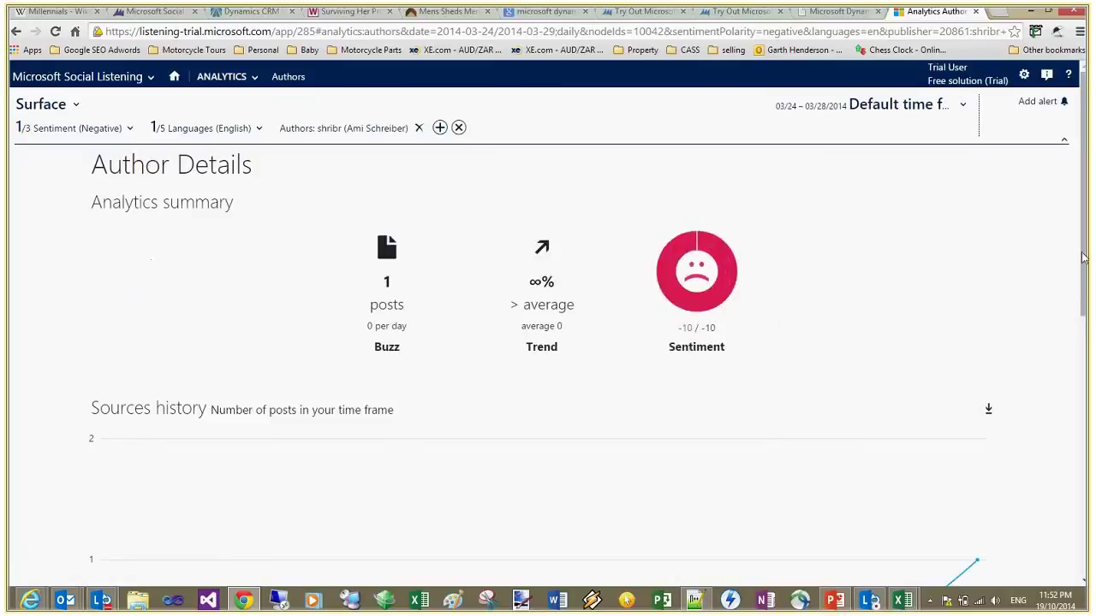
Review the author's sources history and sentiment volume charts and try to open the Authors analytics page
left_click_drag(1083, 258, 1089, 515)
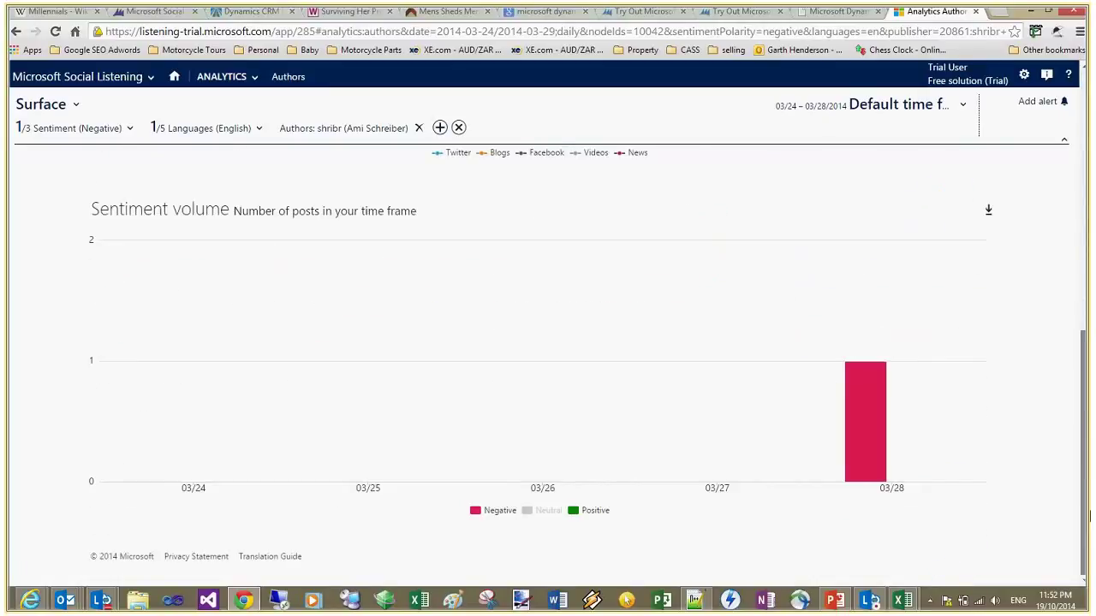
left_click_drag(1089, 515, 435, 98)
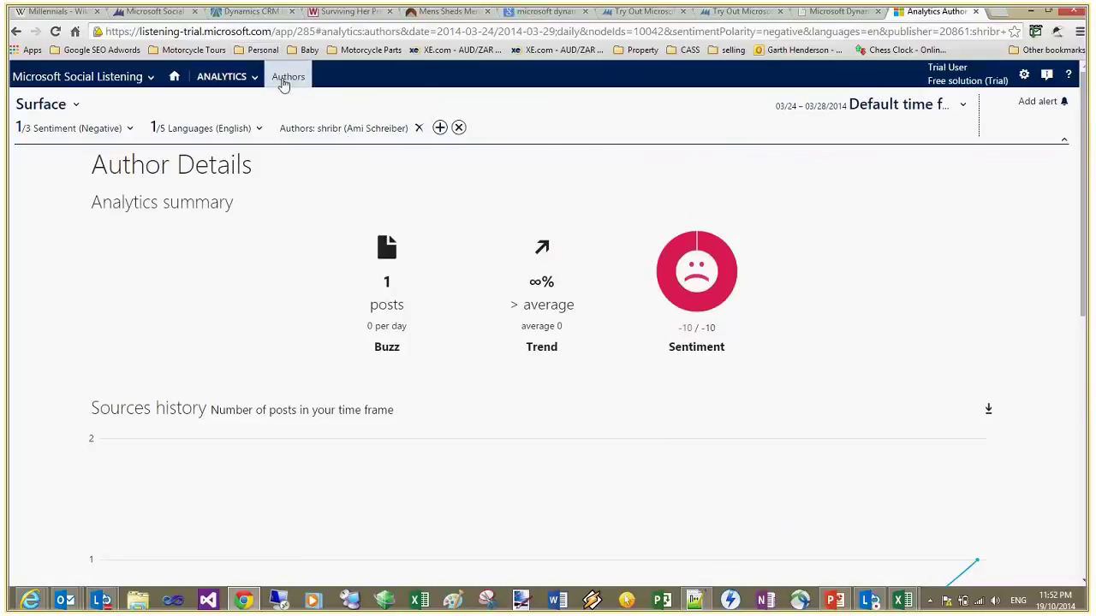
left_click(216, 78)
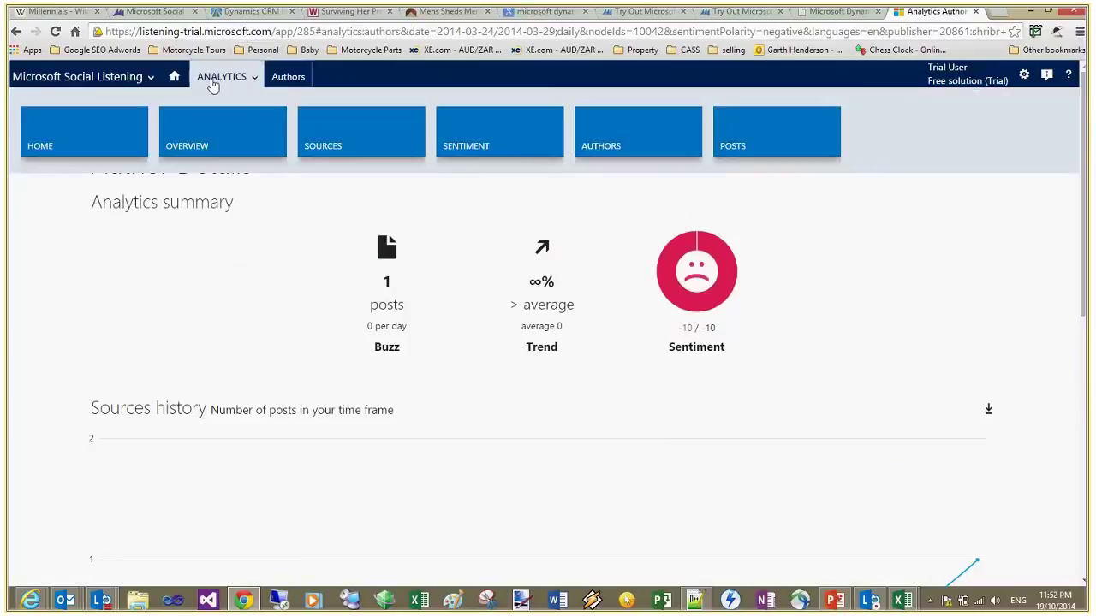
left_click(581, 138)
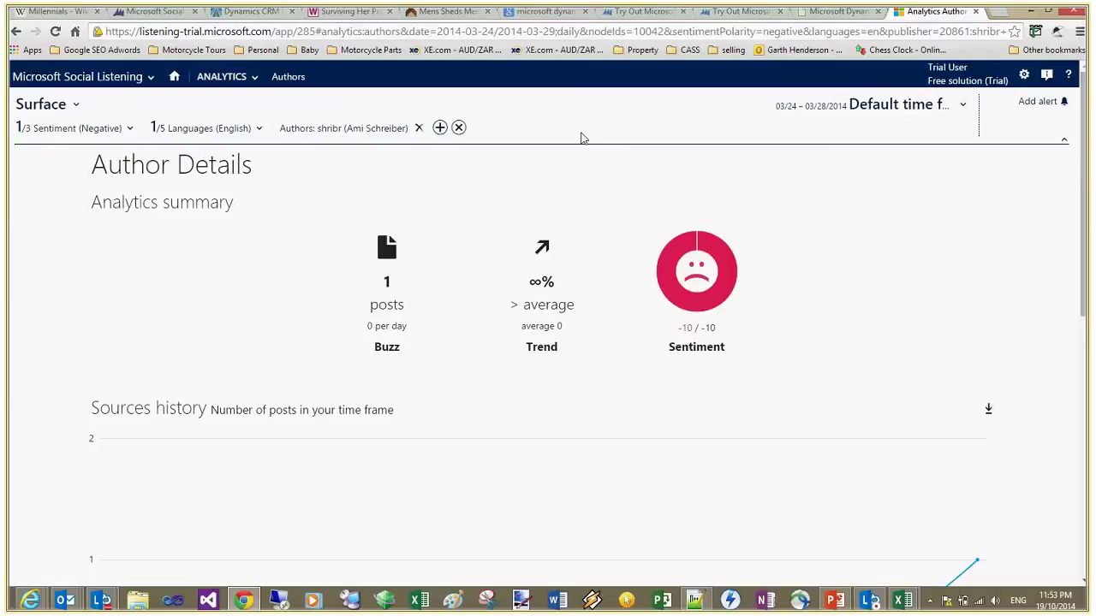
left_click(254, 77)
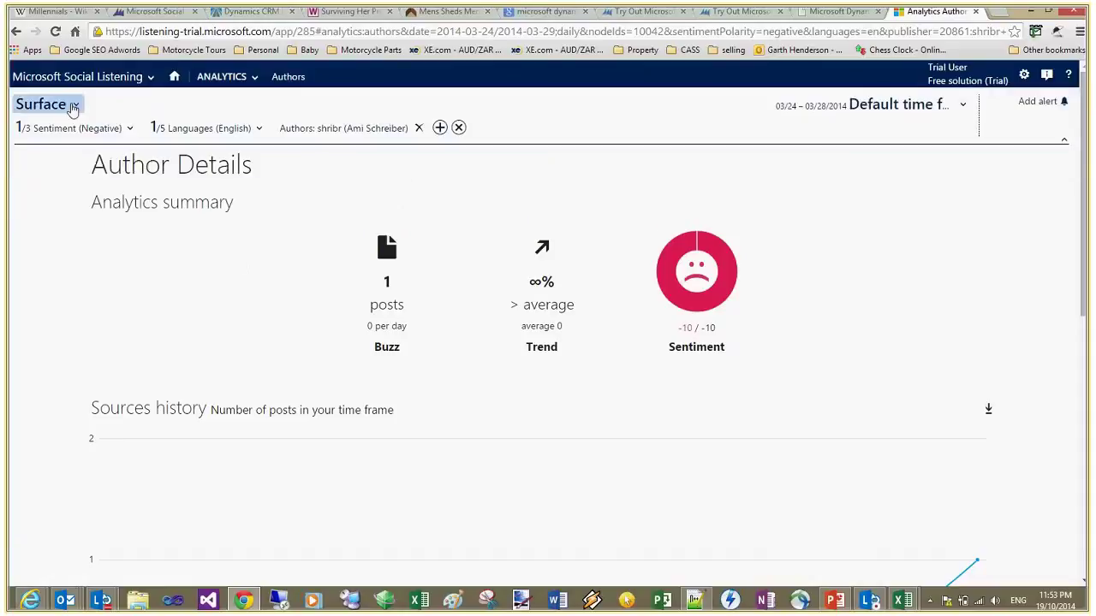
Change the focus from Surface to Campaigns and remove the author filter
left_click(72, 104)
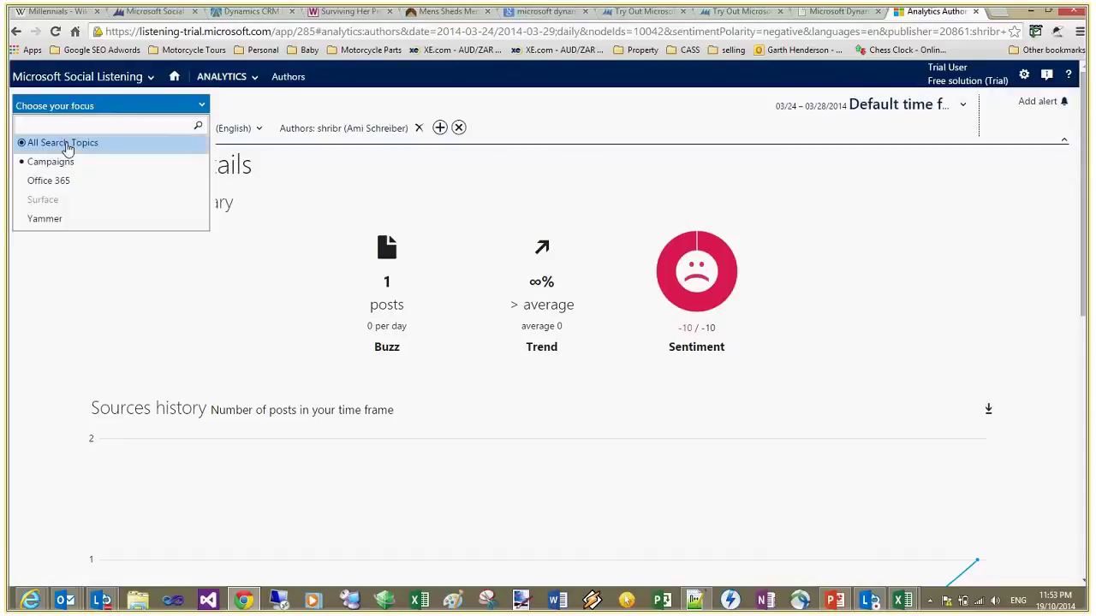
left_click(56, 162)
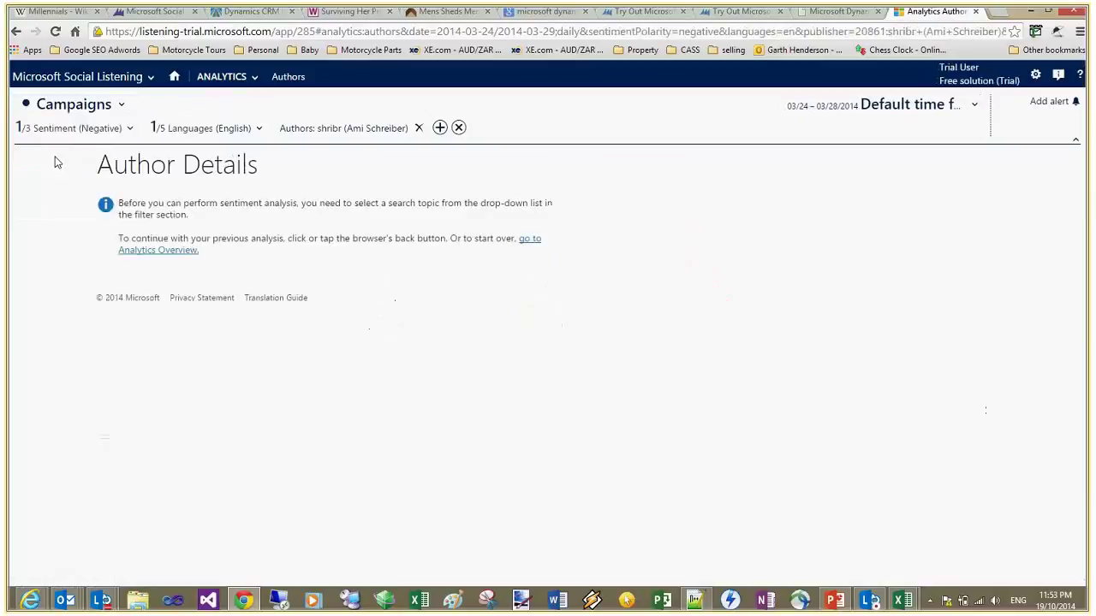
left_click(420, 129)
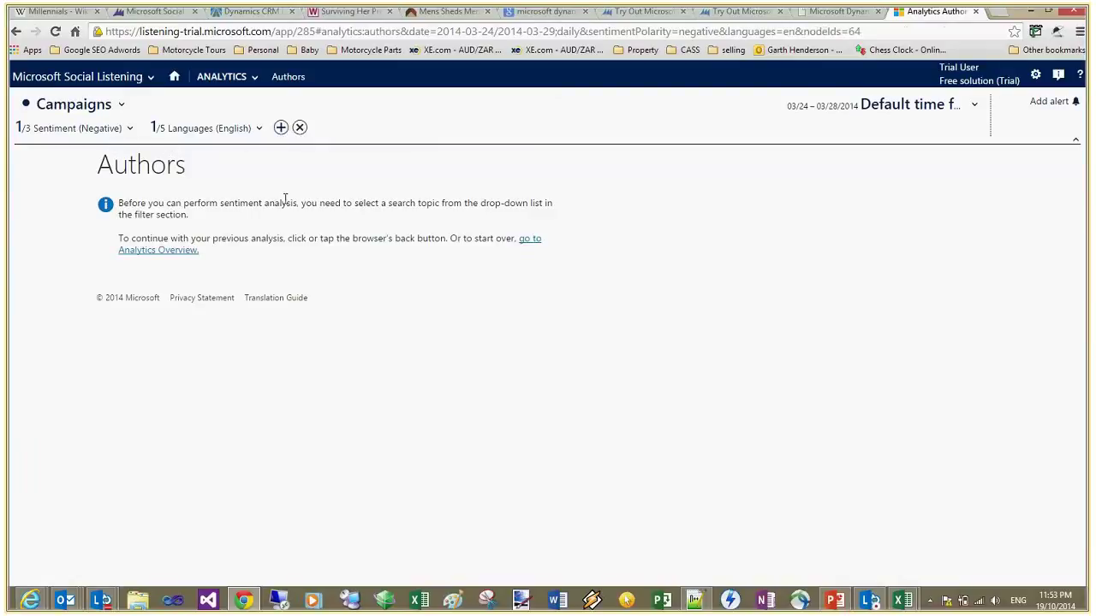
Go to the Analytics Overview for Campaigns and open the Authors analytics page from it
left_click(530, 243)
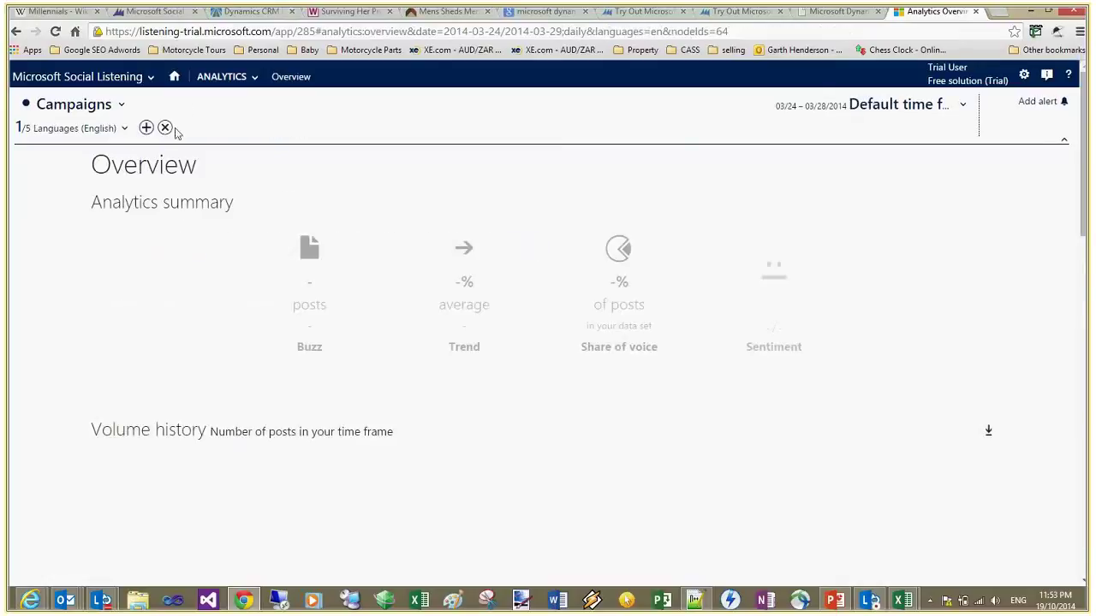
left_click(235, 83)
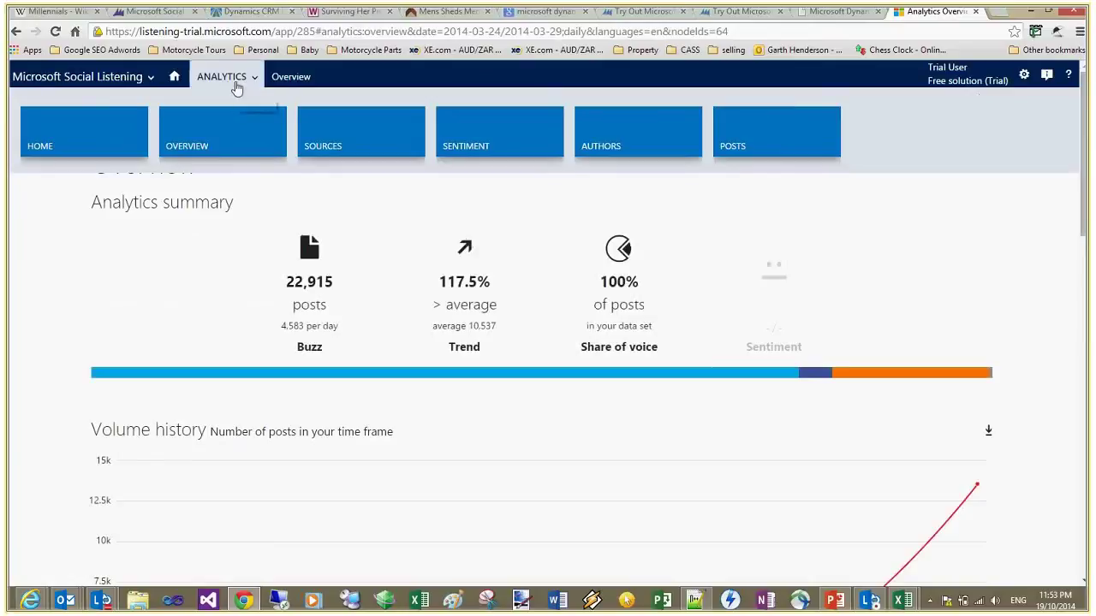
left_click(670, 135)
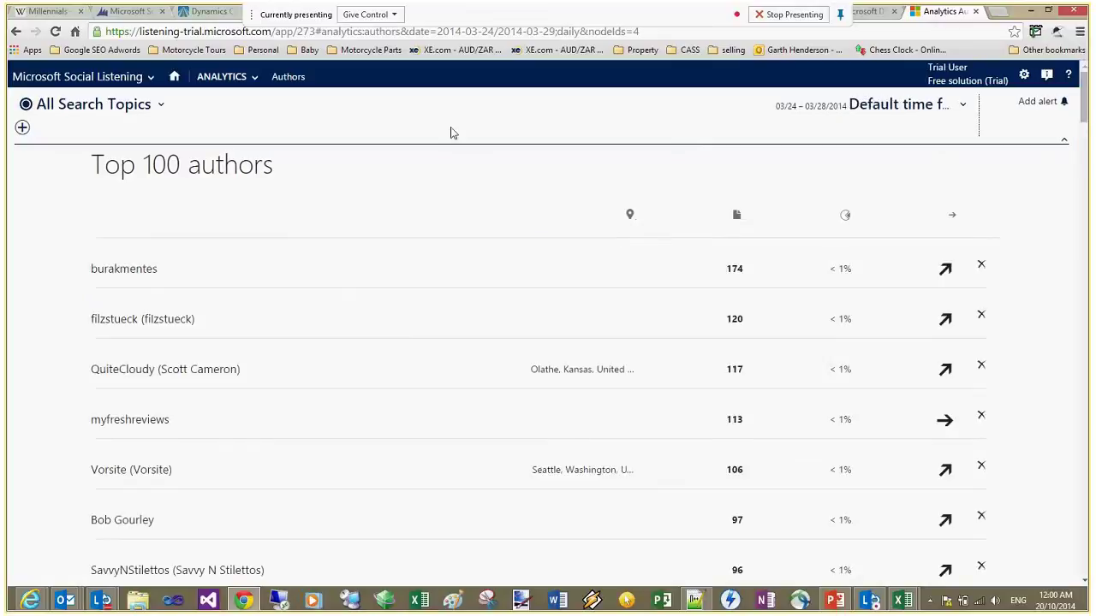
Add a Languages filter to the top authors list for All Search Topics and limit it to English
left_click(22, 129)
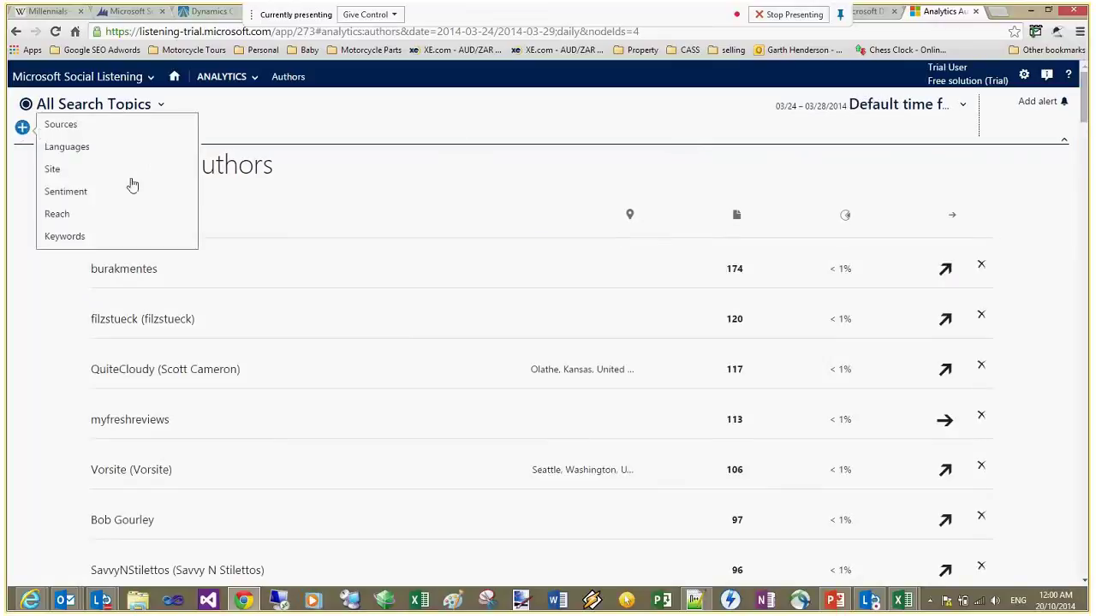
left_click(107, 151)
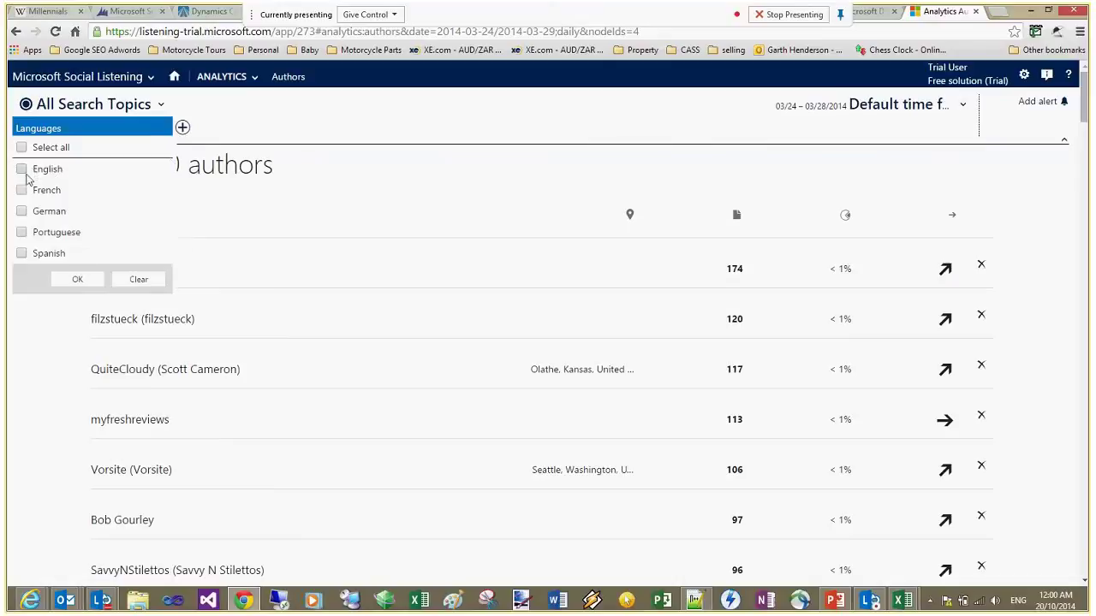
left_click(21, 169)
left_click(77, 279)
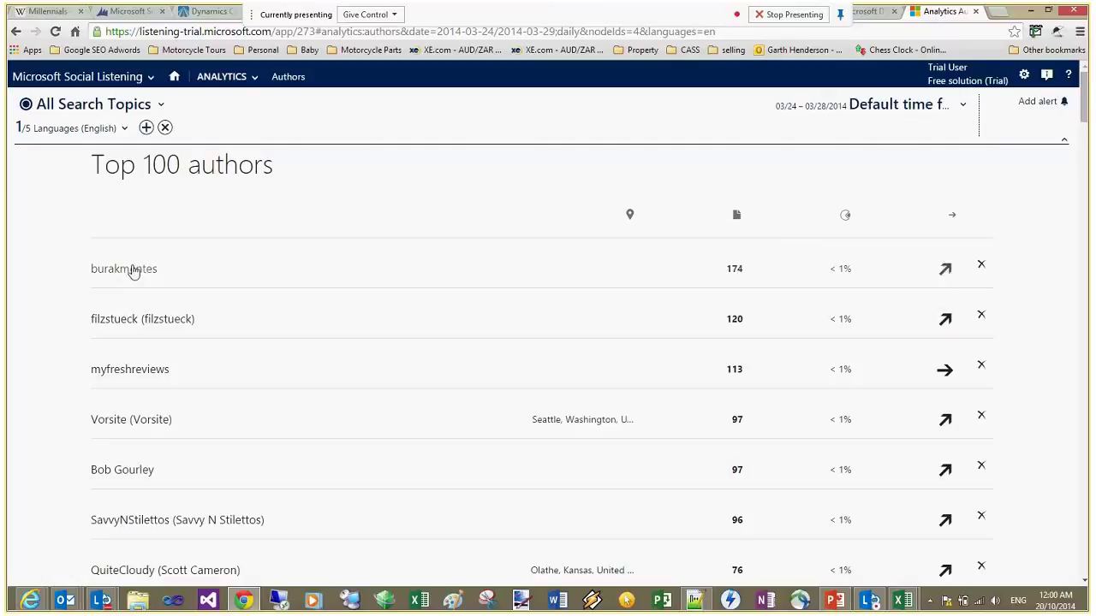
Open the details of the first author in the English top authors list and review the author's analytics charts
left_click(132, 271)
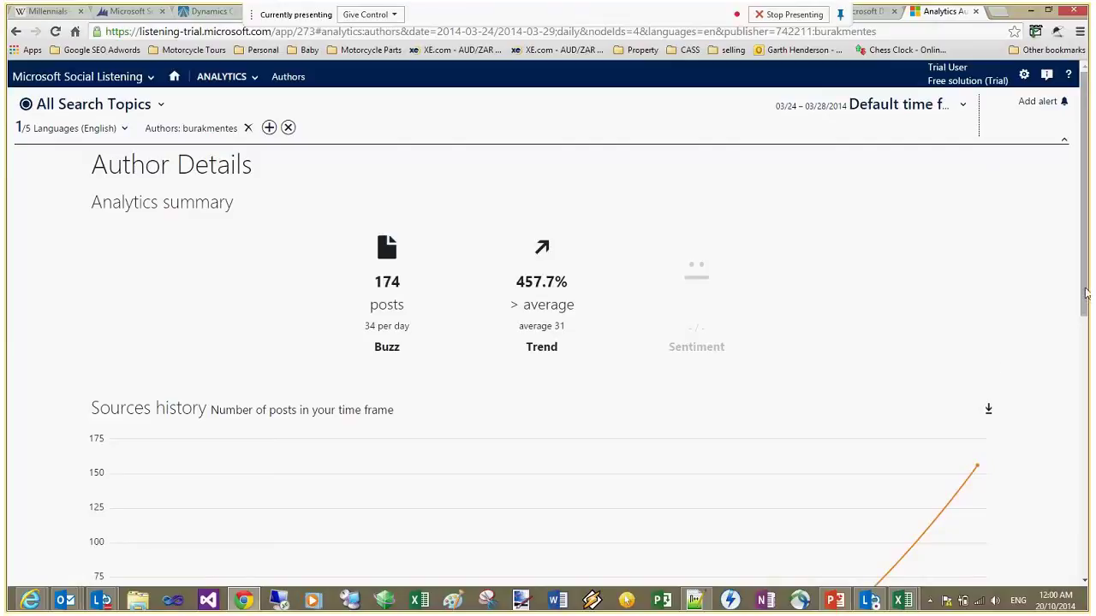
scroll(1085, 343, "down", 1)
left_click_drag(1088, 355, 1075, 284)
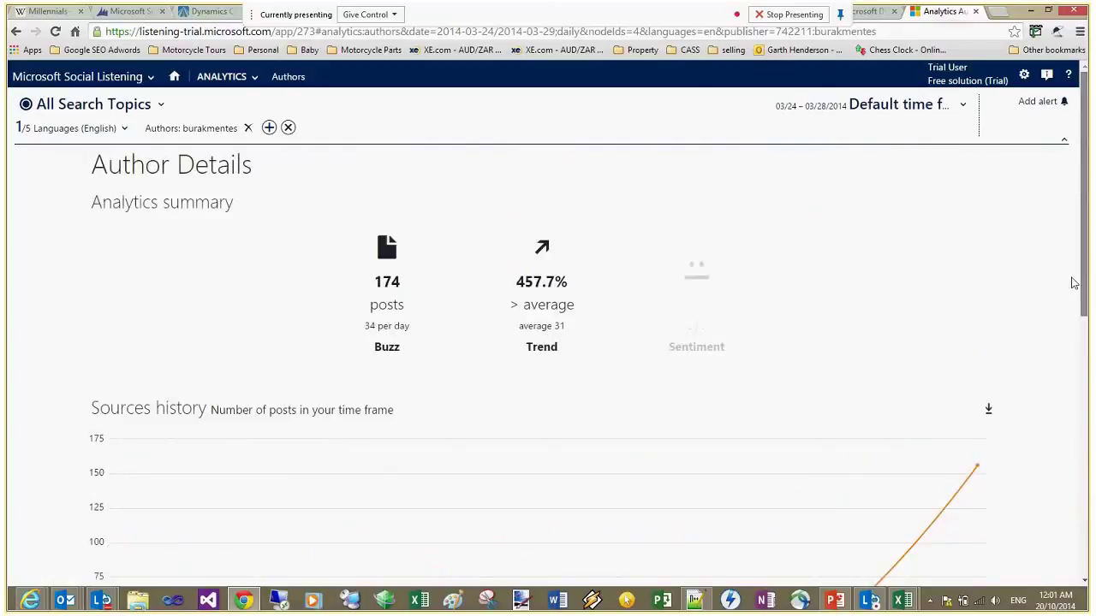
left_click_drag(1077, 362, 1059, 277)
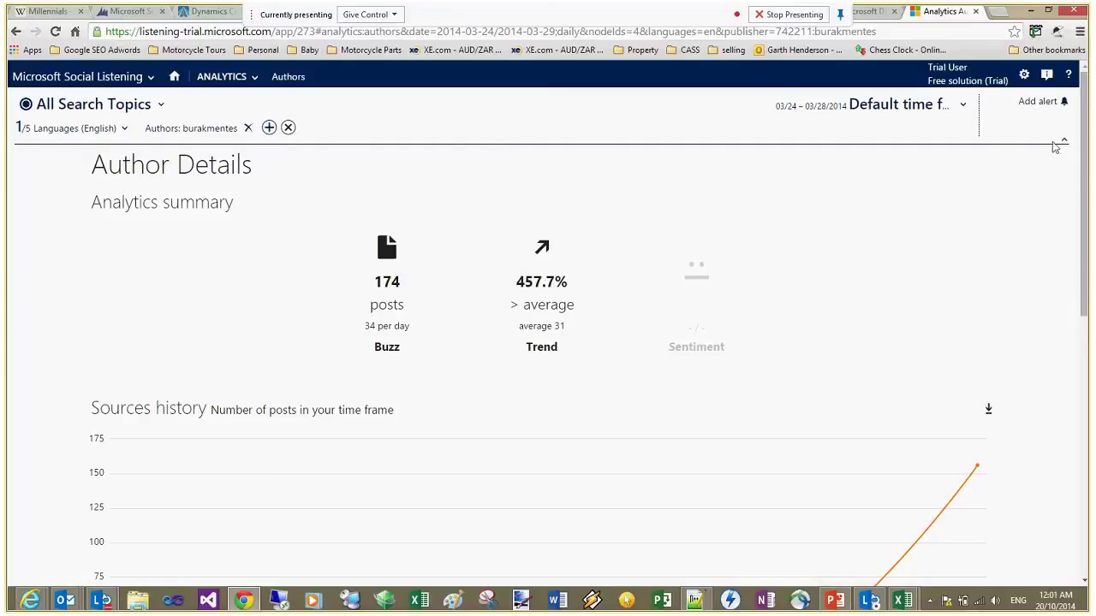
Set up an active Trend Alert named "mmm" for this author's English posts and save it
left_click(1039, 101)
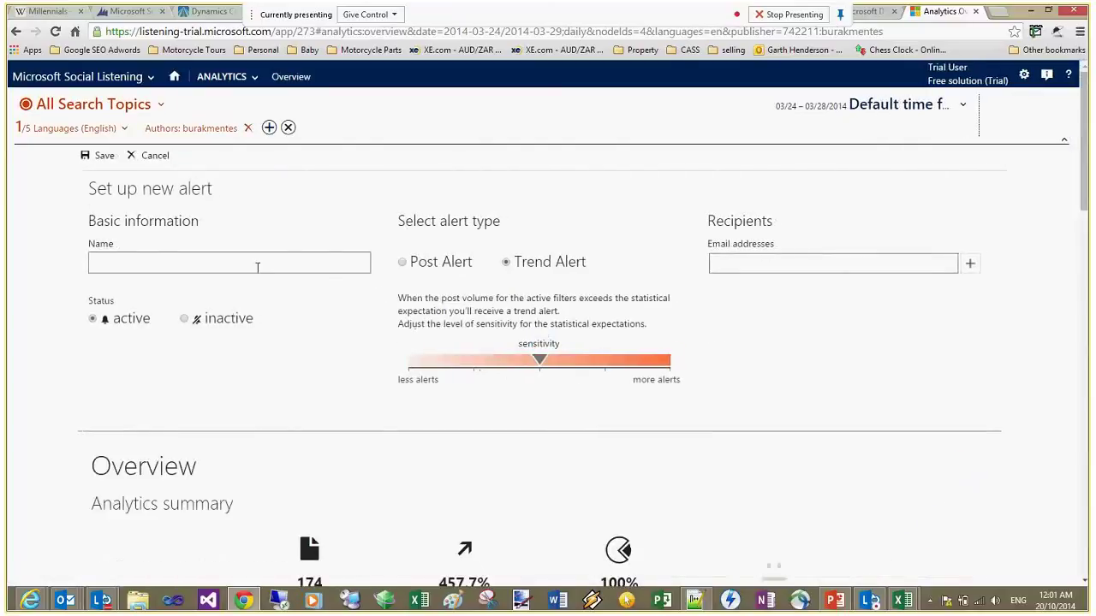
left_click(253, 262)
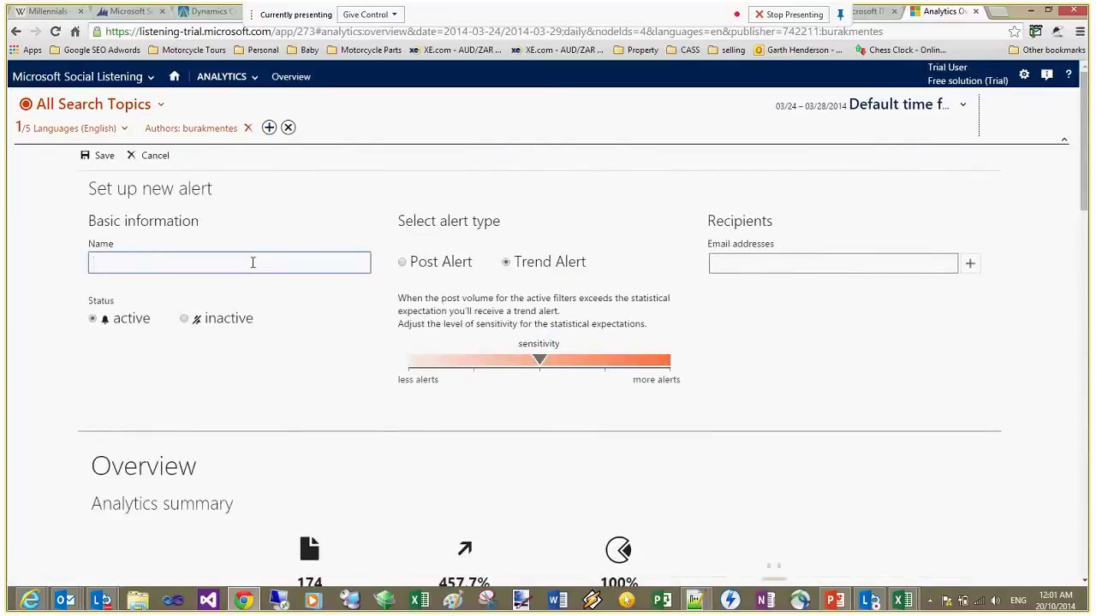
type("mmm")
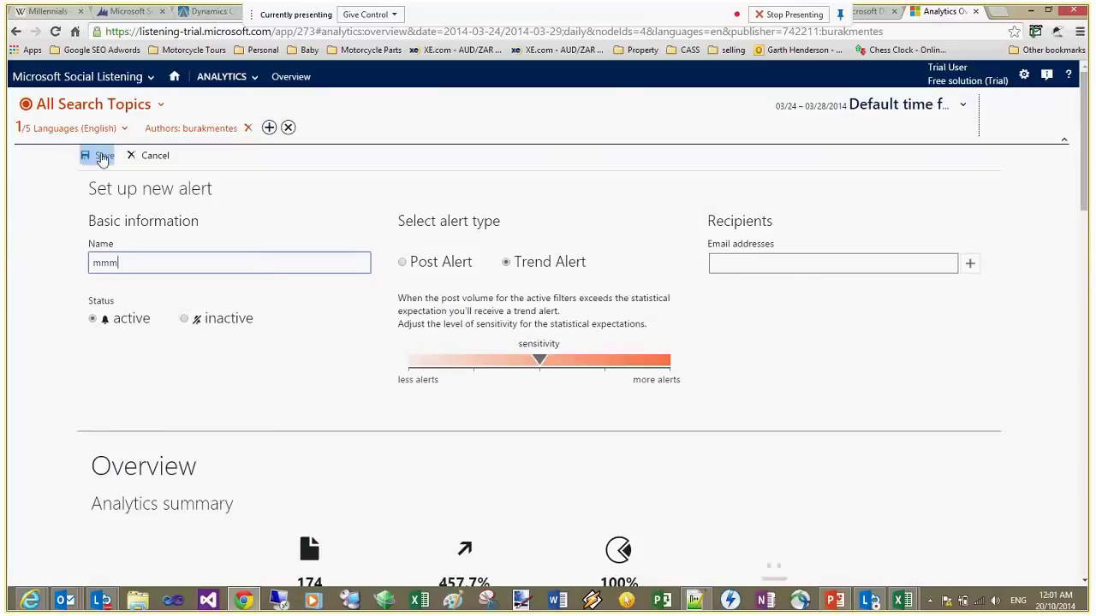
left_click(102, 155)
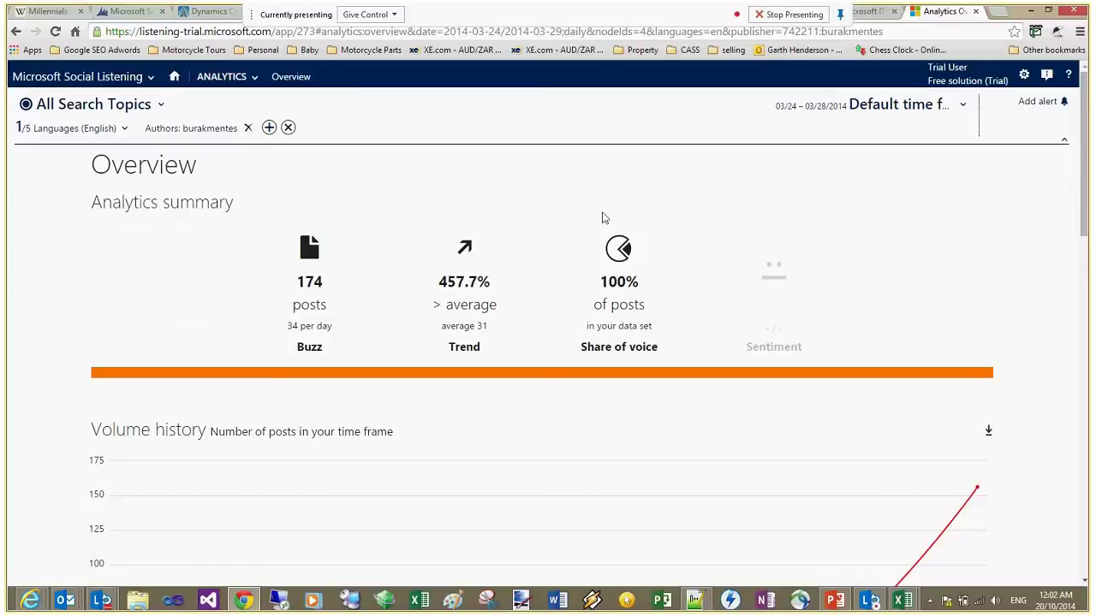
Open the Search Topics page in the Microsoft Social Listening settings
left_click(249, 79)
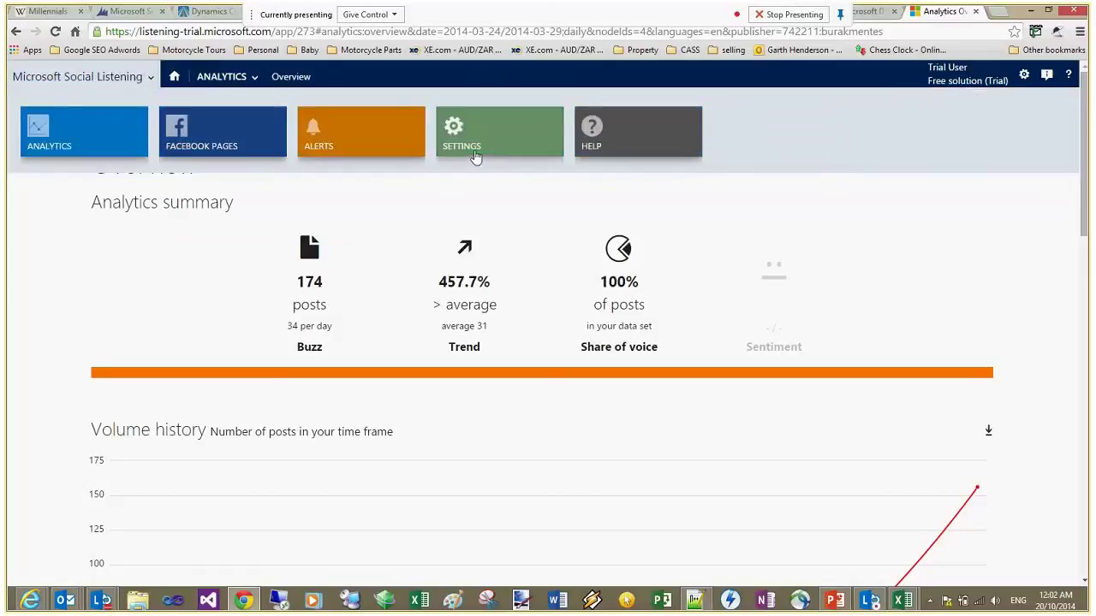
left_click(506, 137)
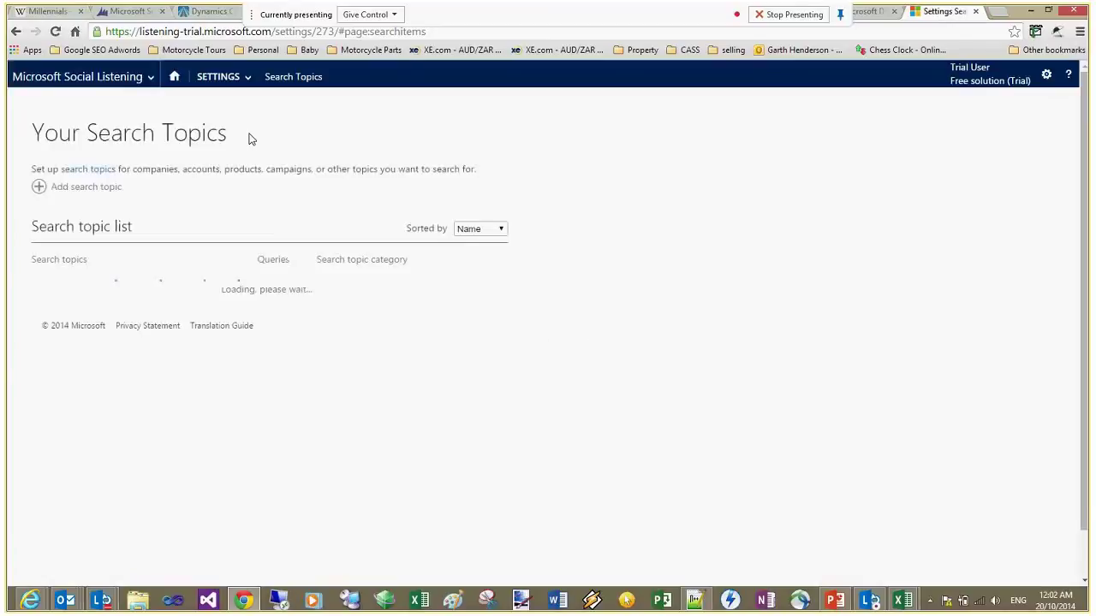
left_click(235, 86)
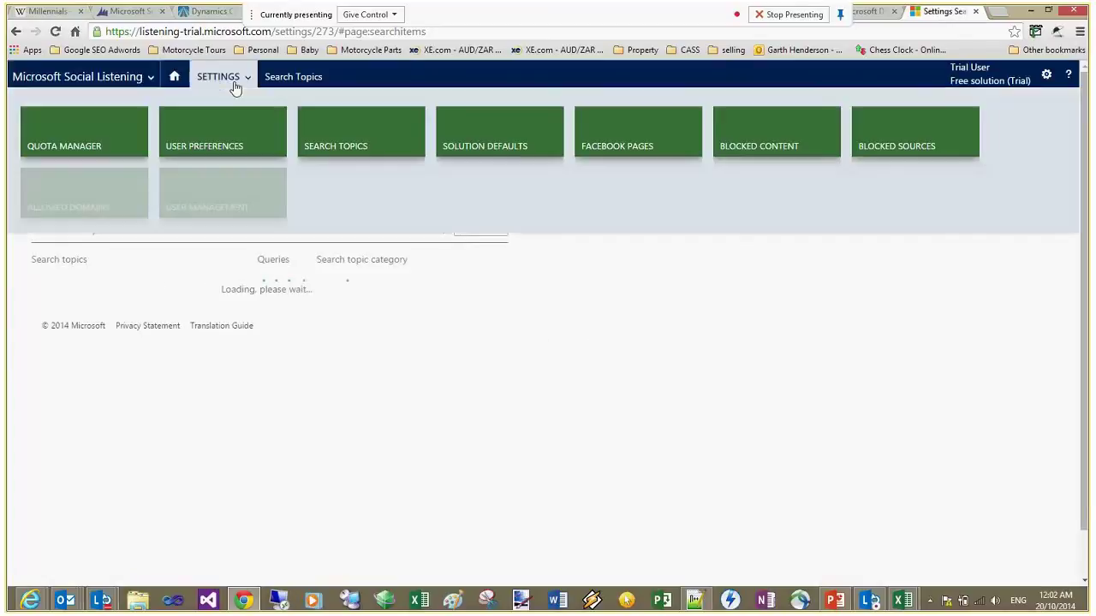
left_click(370, 150)
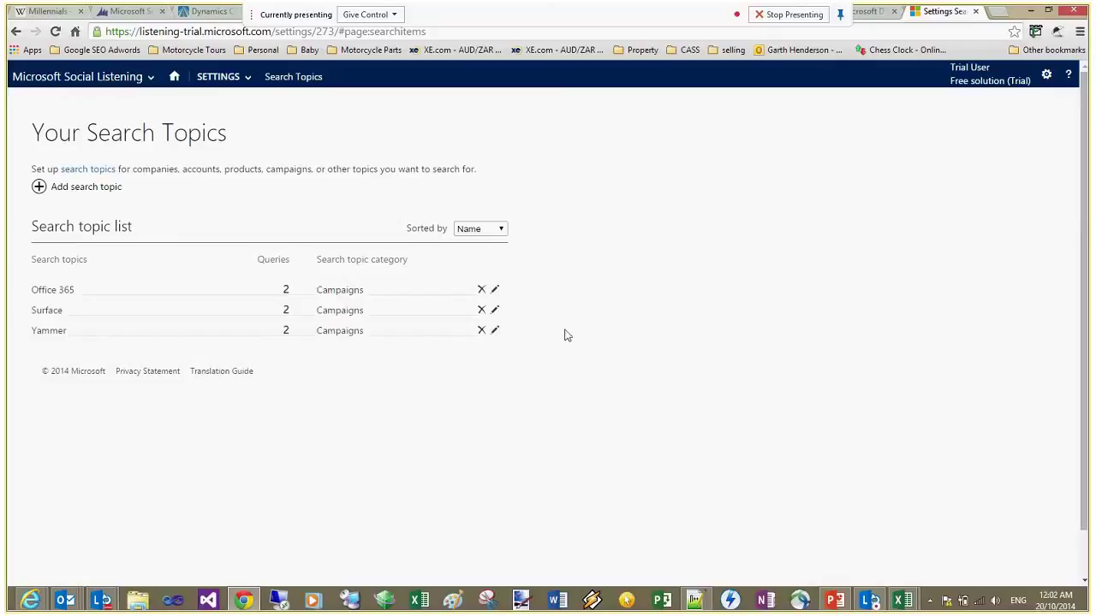
Open the Surface search topic for editing and expand its #surface query
left_click(494, 310)
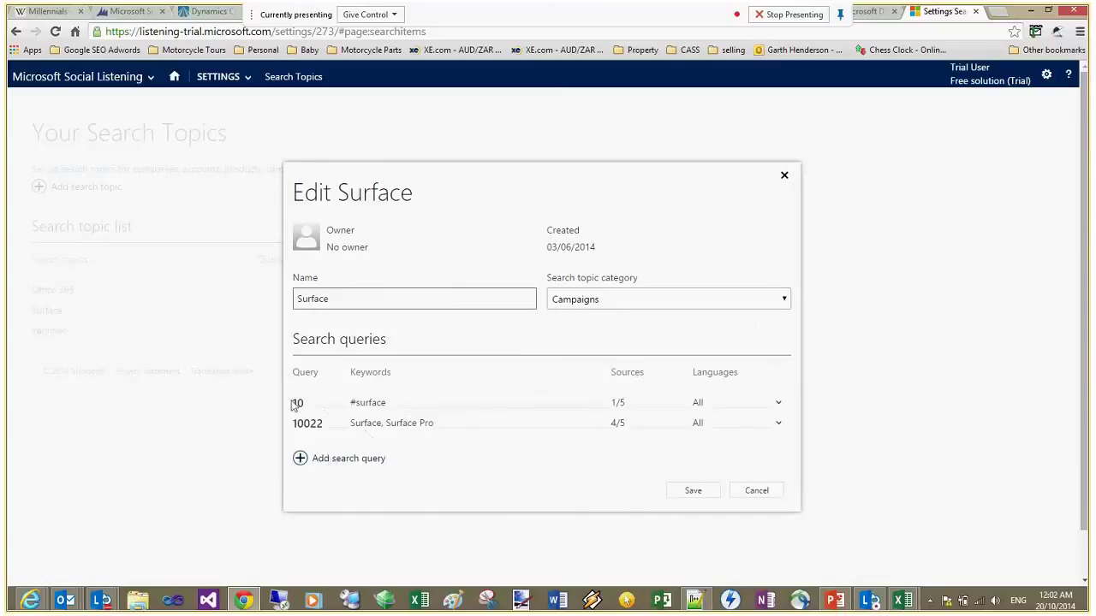
left_click(778, 404)
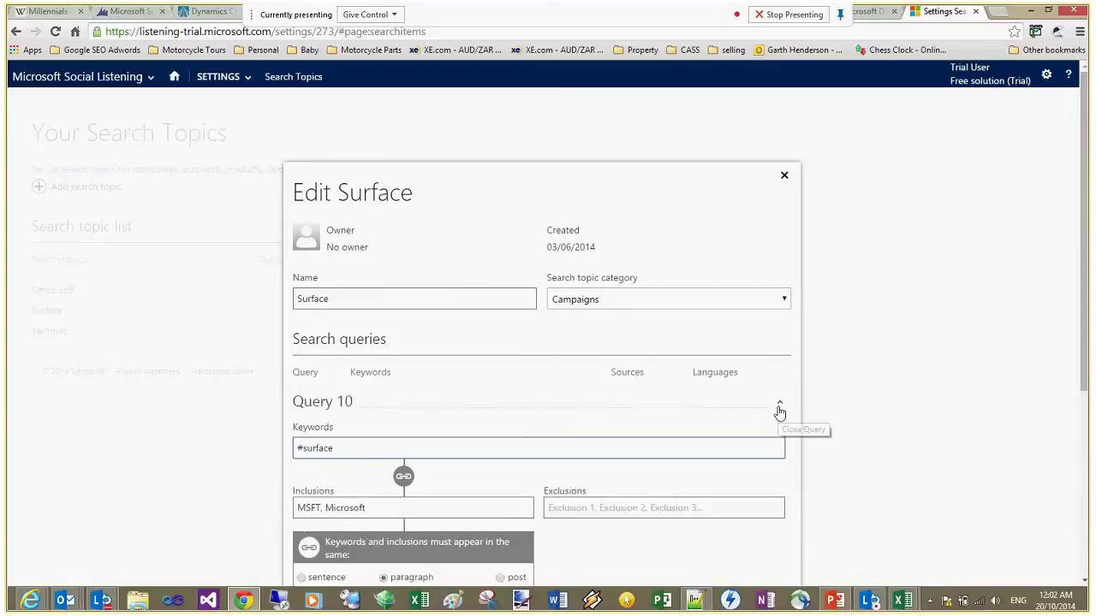
double_click(676, 183)
left_click(676, 184)
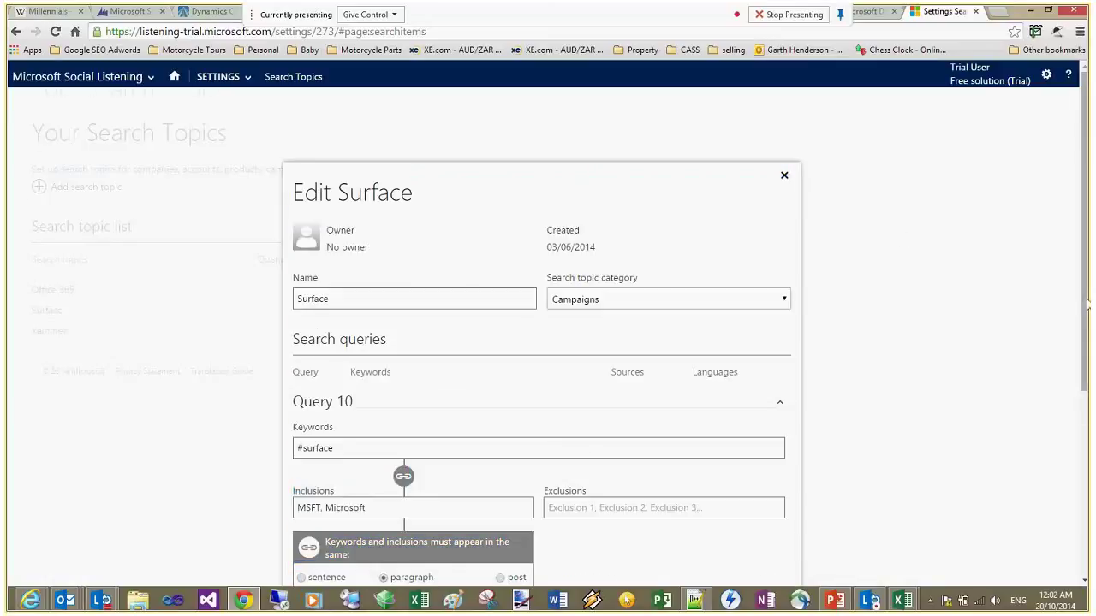
scroll(1086, 304, "down", 2)
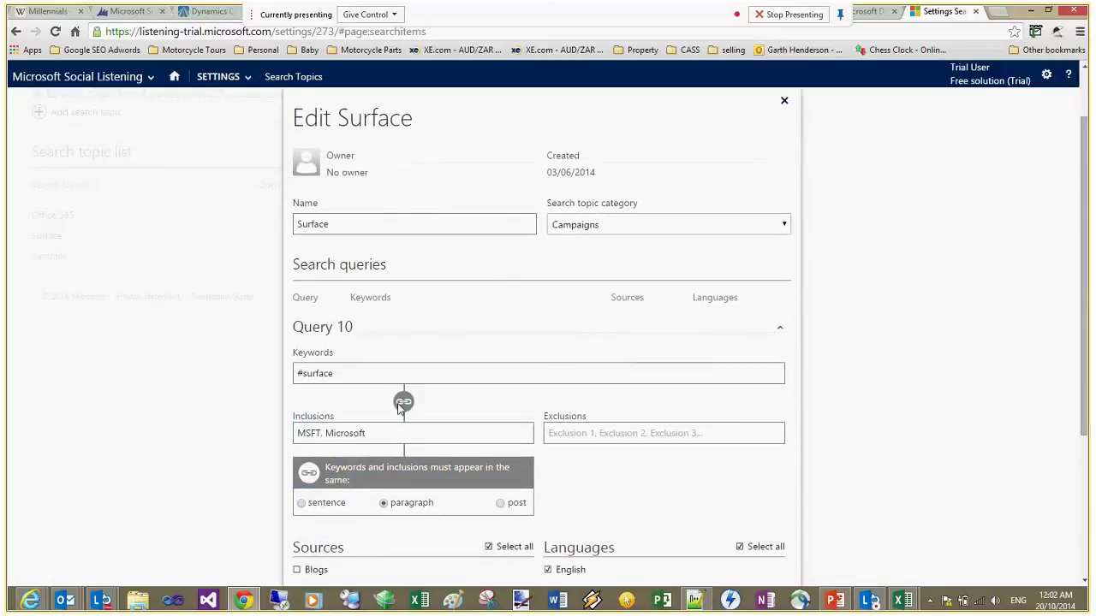
Examine the inclusions, exclusions, sources and languages defined for the #surface query
left_click(387, 432)
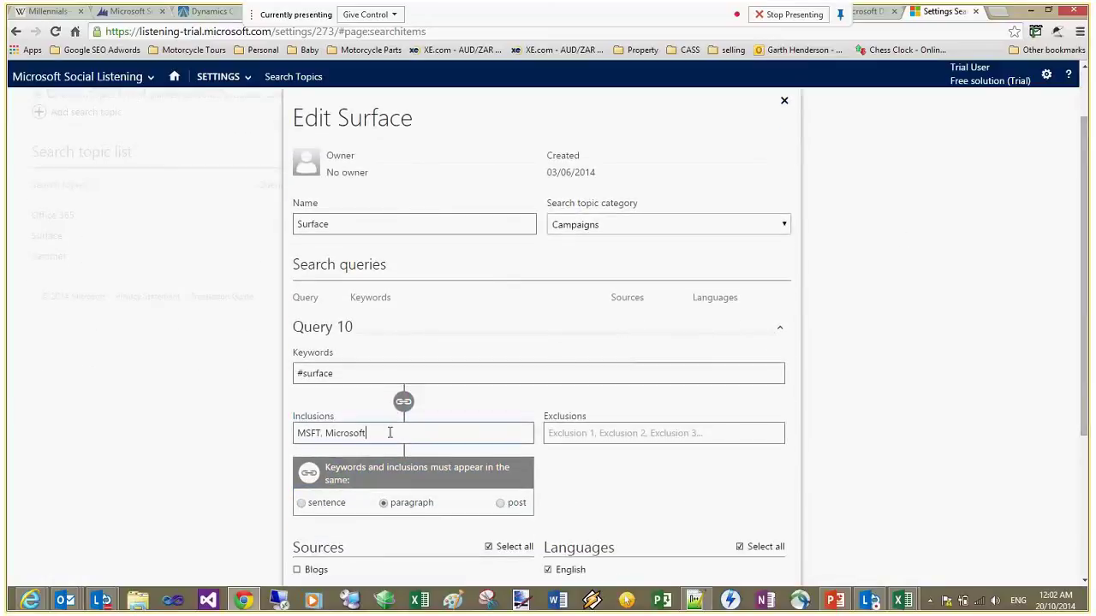
left_click(629, 437)
scroll(1085, 377, "down", 2)
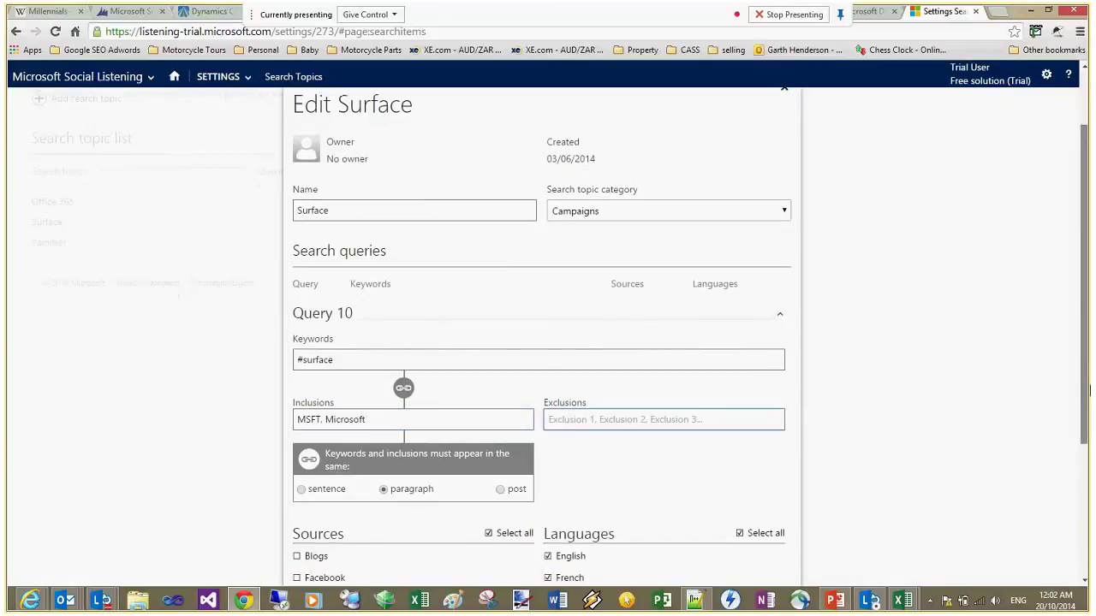
scroll(1090, 409, "down", 1)
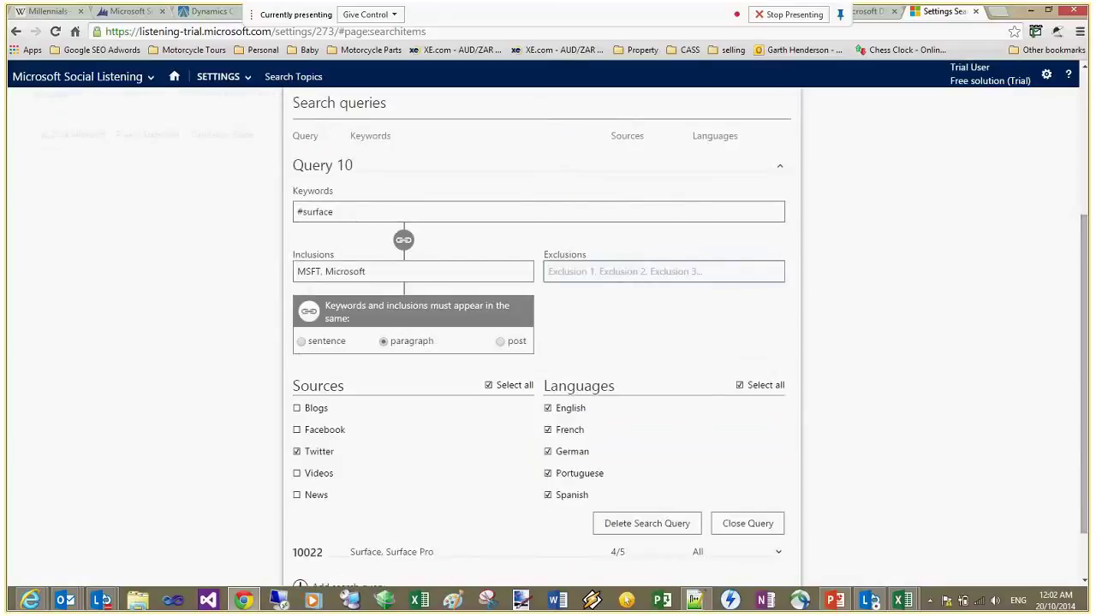
left_click(419, 268)
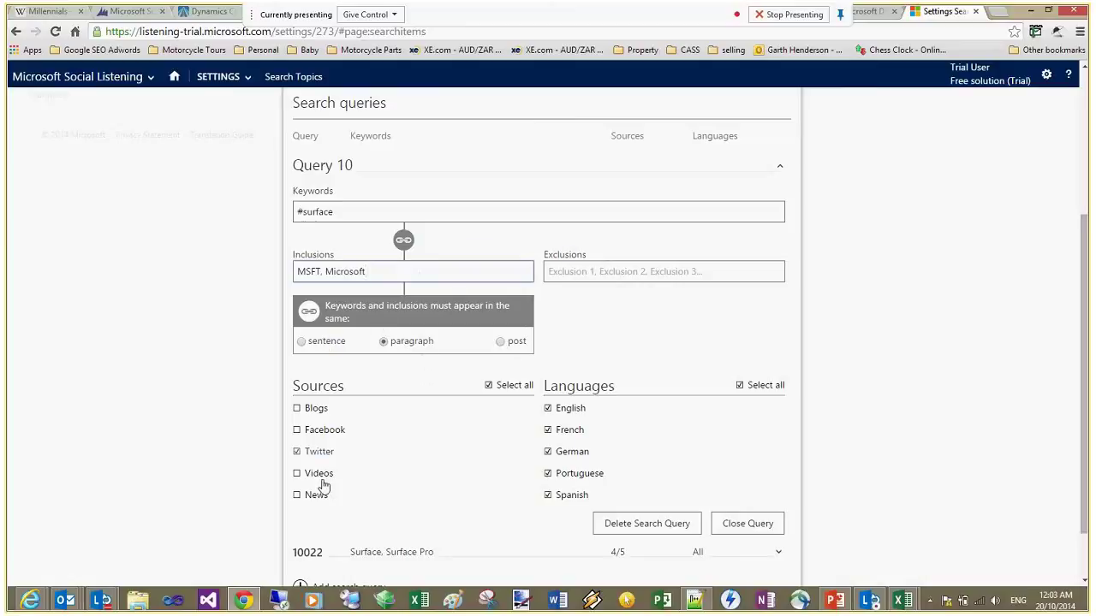
scroll(1085, 408, "down", 1)
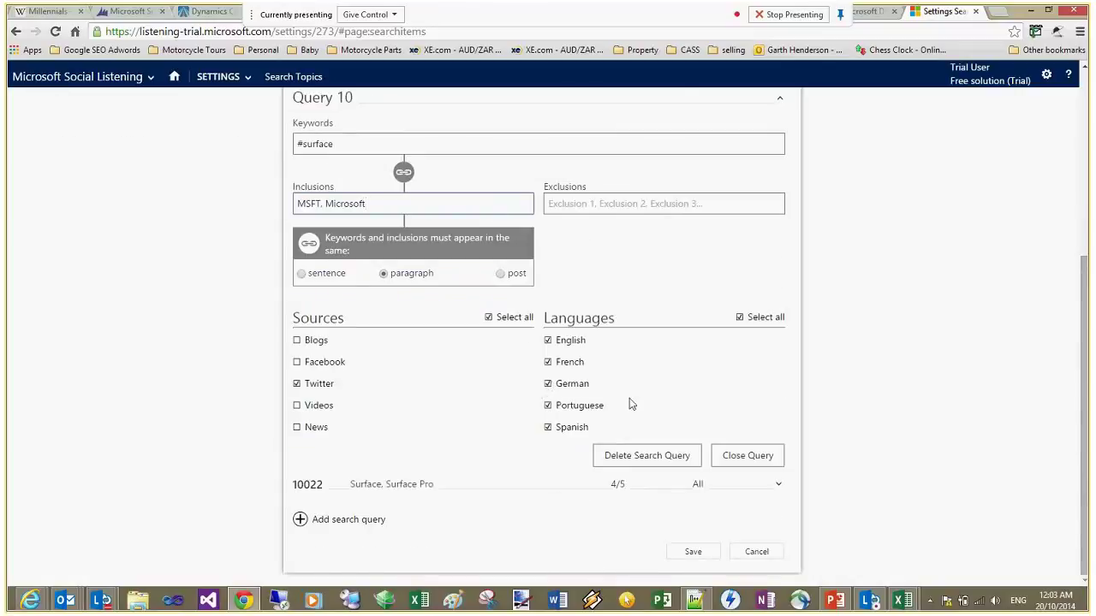
Start a blank search query in the Surface topic to view its options, and leave the topic editor
left_click(345, 520)
left_click_drag(1087, 378, 1089, 537)
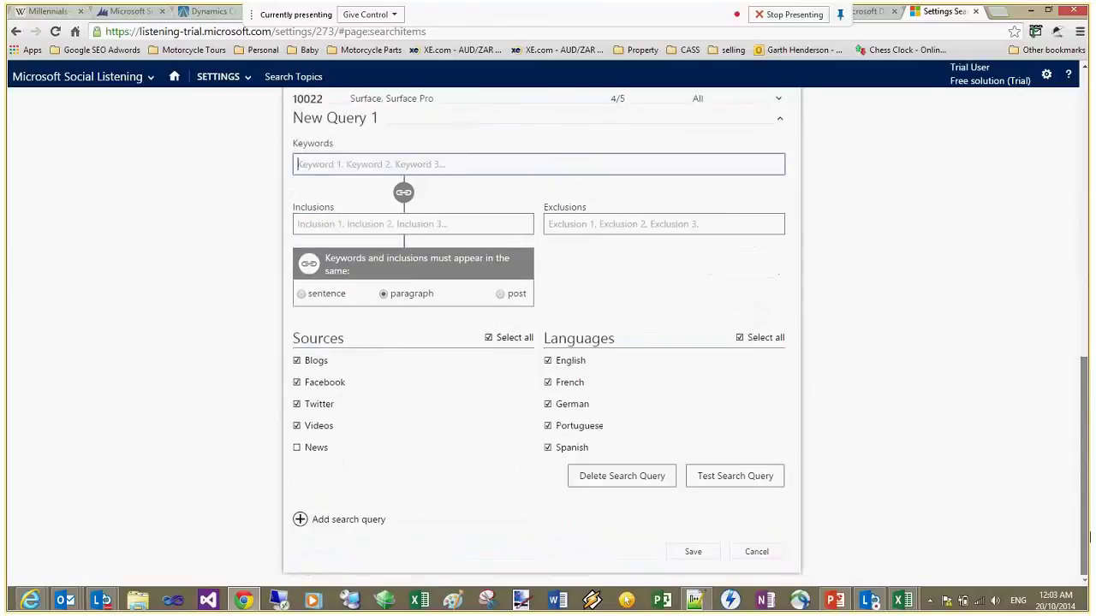
left_click(693, 555)
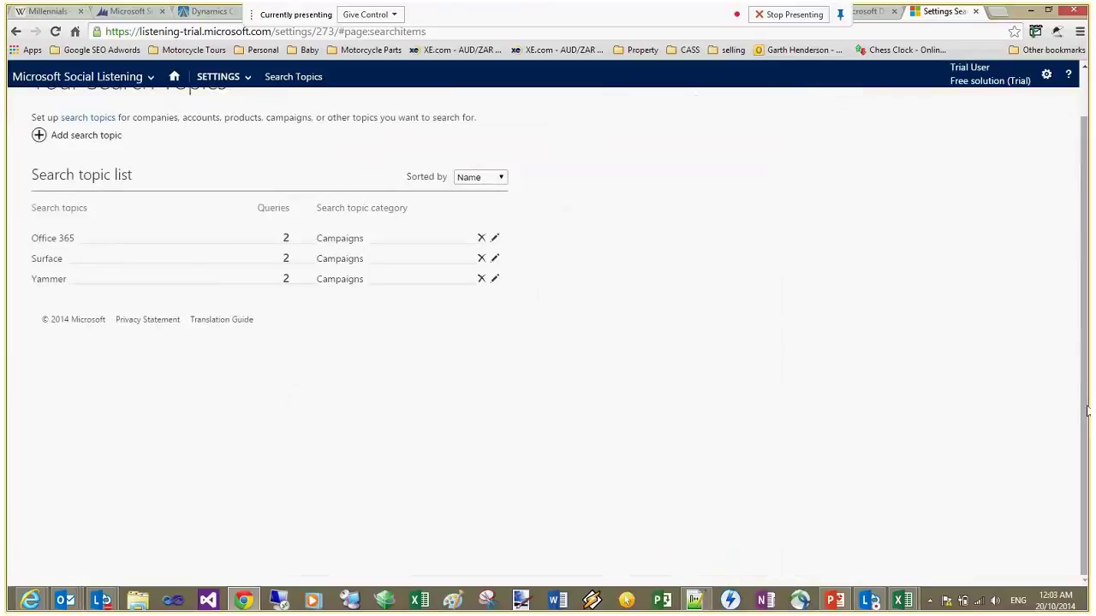
scroll(1085, 411, "up", 1)
left_click(149, 79)
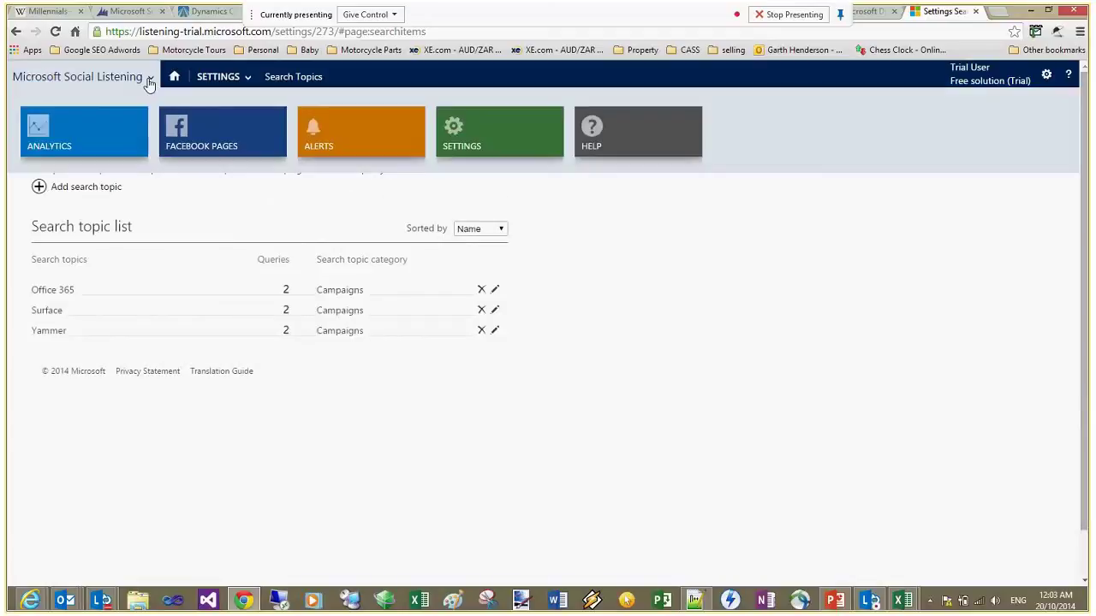
left_click(672, 303)
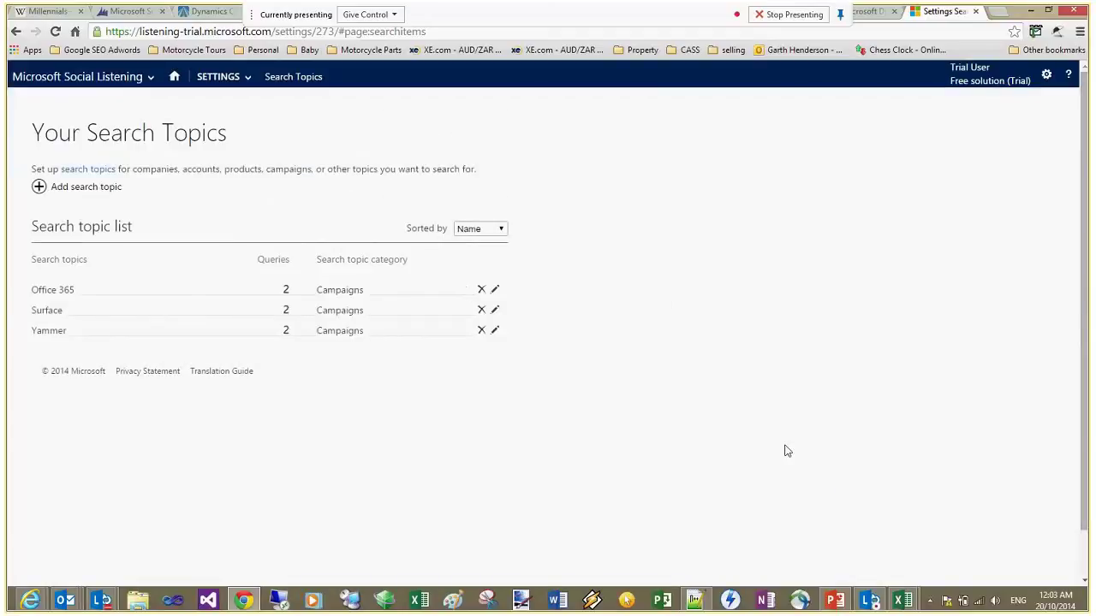
Switch to the PowerPoint presentation and bring up the slide show options for the Demo slide
left_click(833, 600)
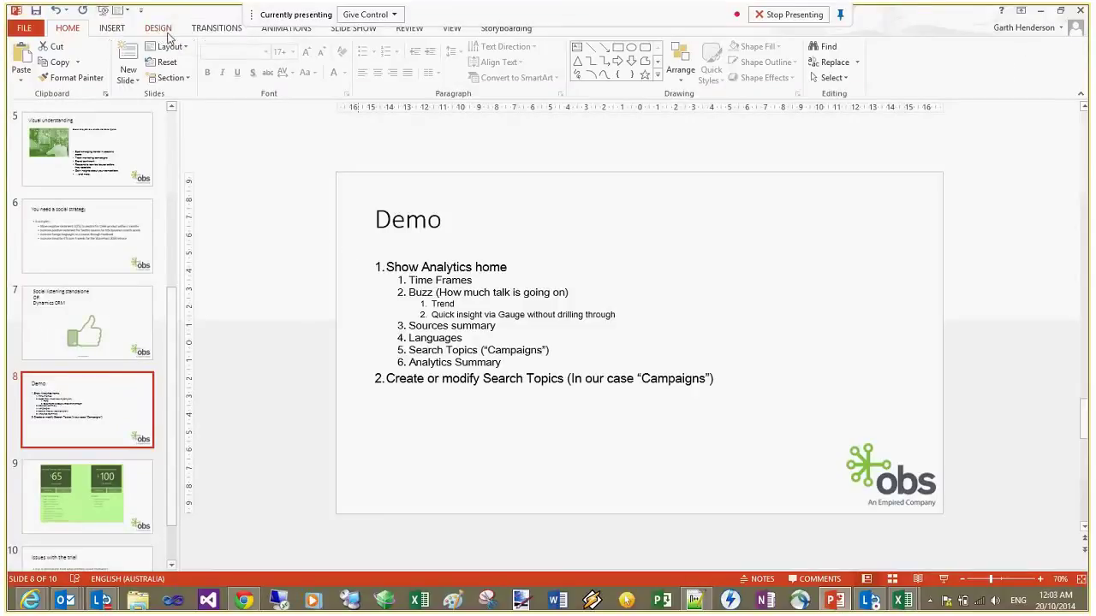
left_click(344, 31)
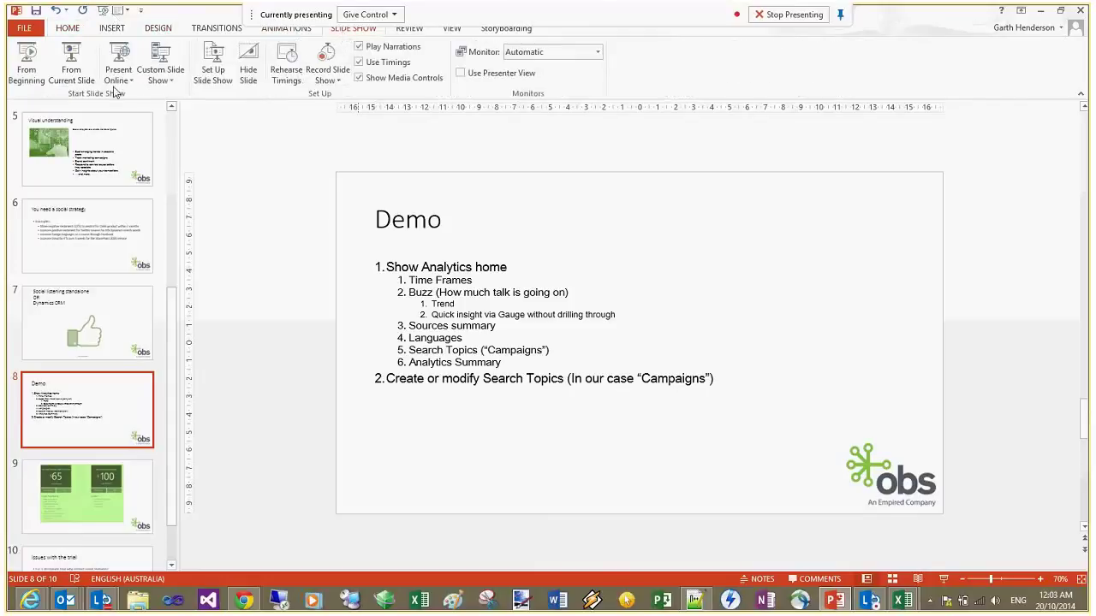